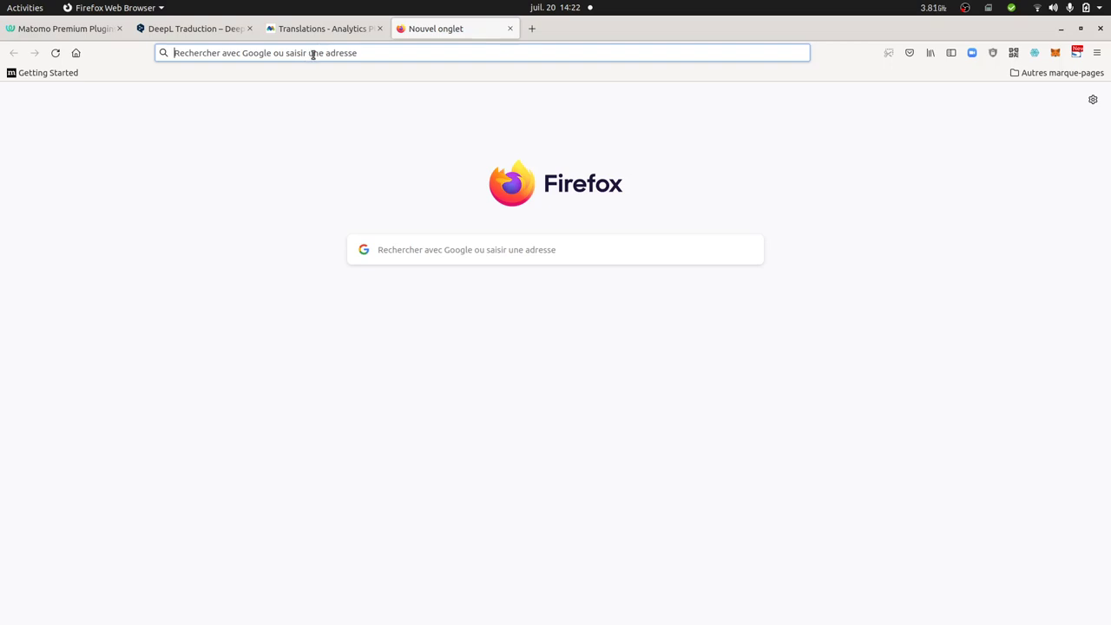
Step: Highlight the heading of Matomo's Translations page, and load the site owner's Matomo Cloud dashboard in the empty tab
{"action": "left_click", "coordinate": [311, 37]}
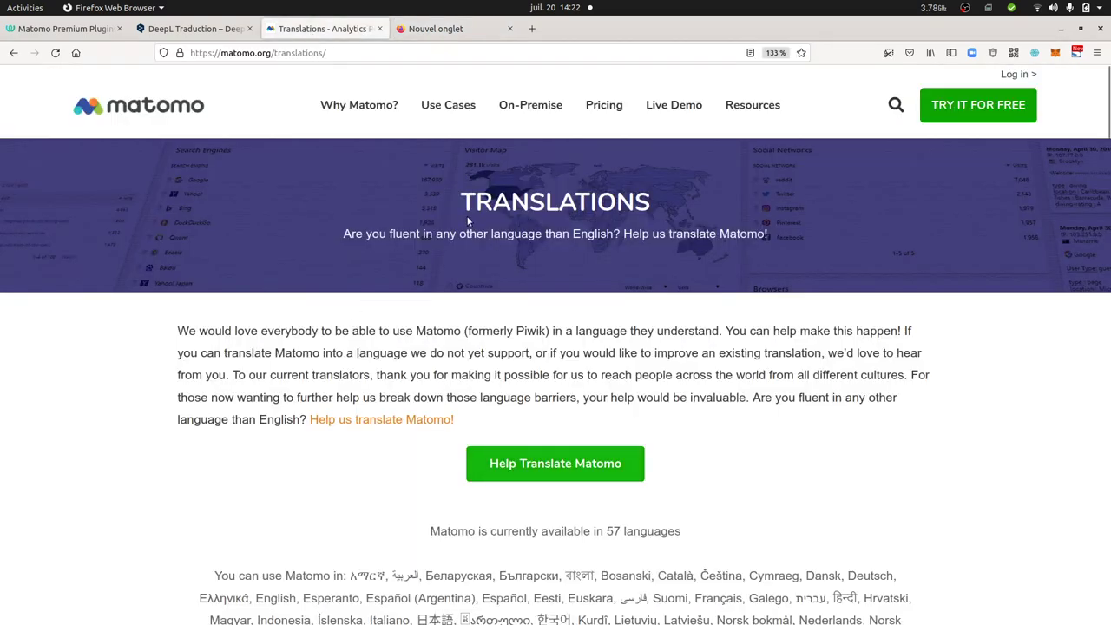
{"action": "left_click_drag", "start_coordinate": [460, 205], "coordinate": [648, 212]}
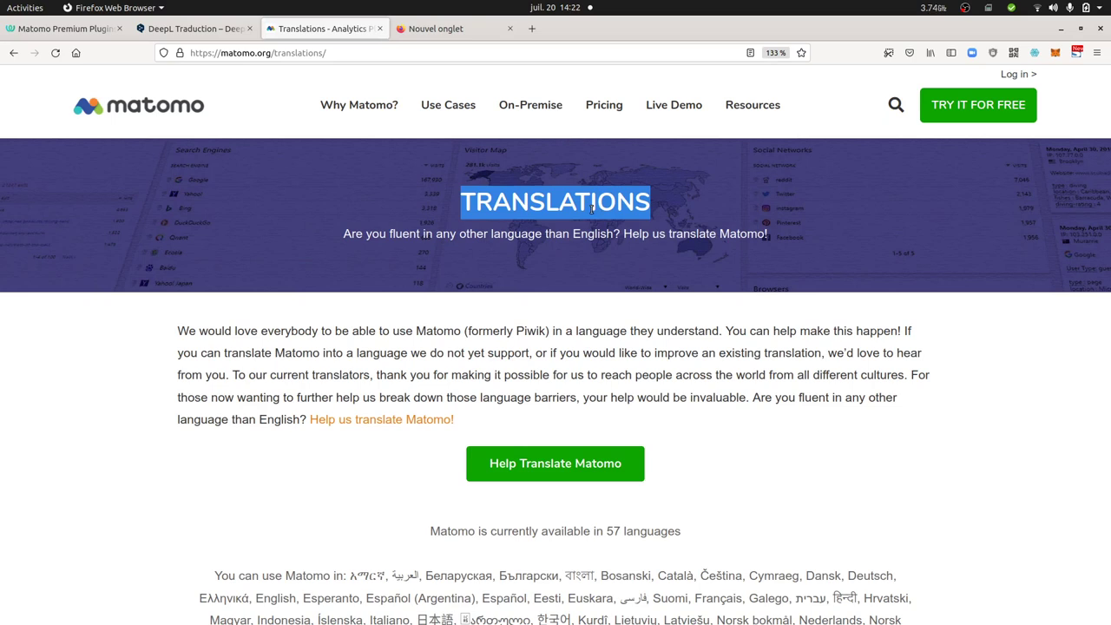
{"action": "left_click", "coordinate": [456, 28]}
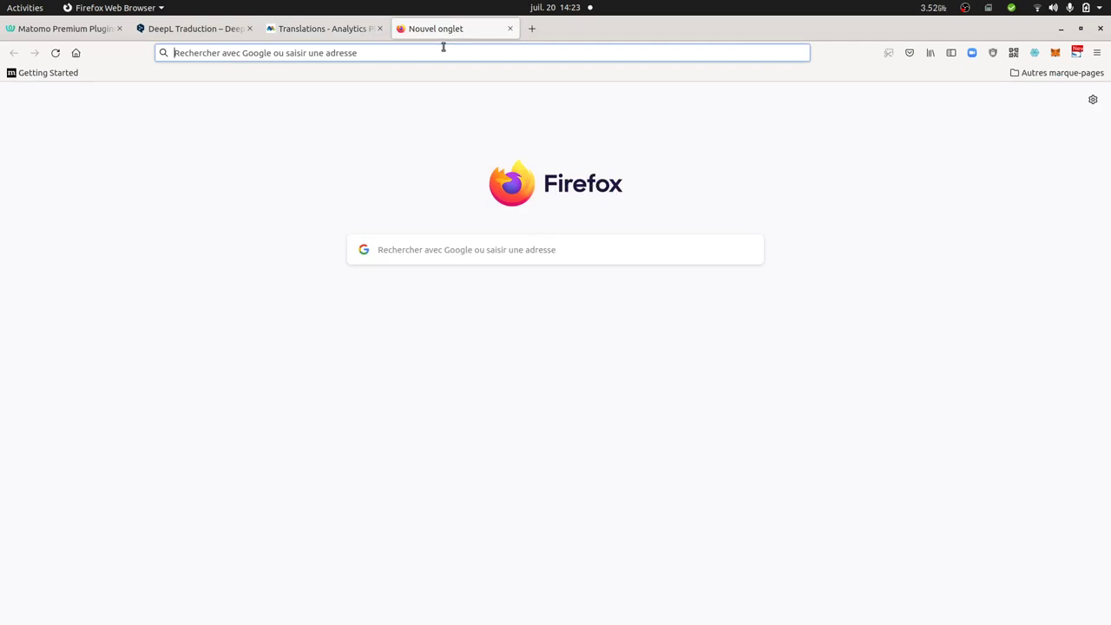
{"action": "type", "text": "ronanchardonneau.matomo.cloud/"}
{"action": "key", "text": "Return"}
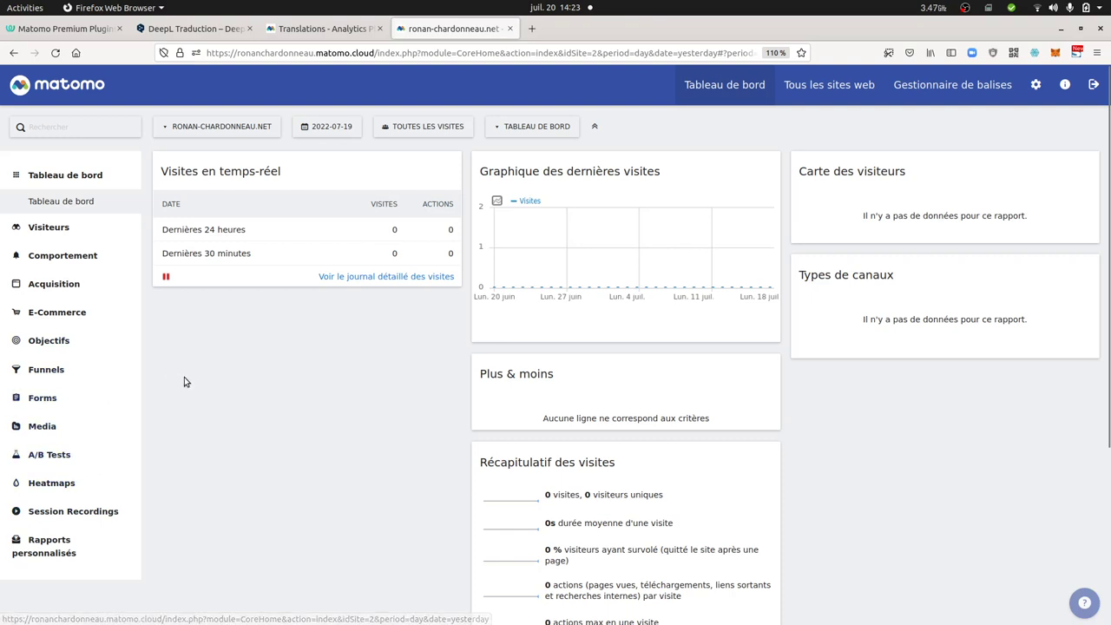
Step: Open the Outils RGPD page under Vie privée in the Matomo administration
{"action": "left_click", "coordinate": [1035, 84]}
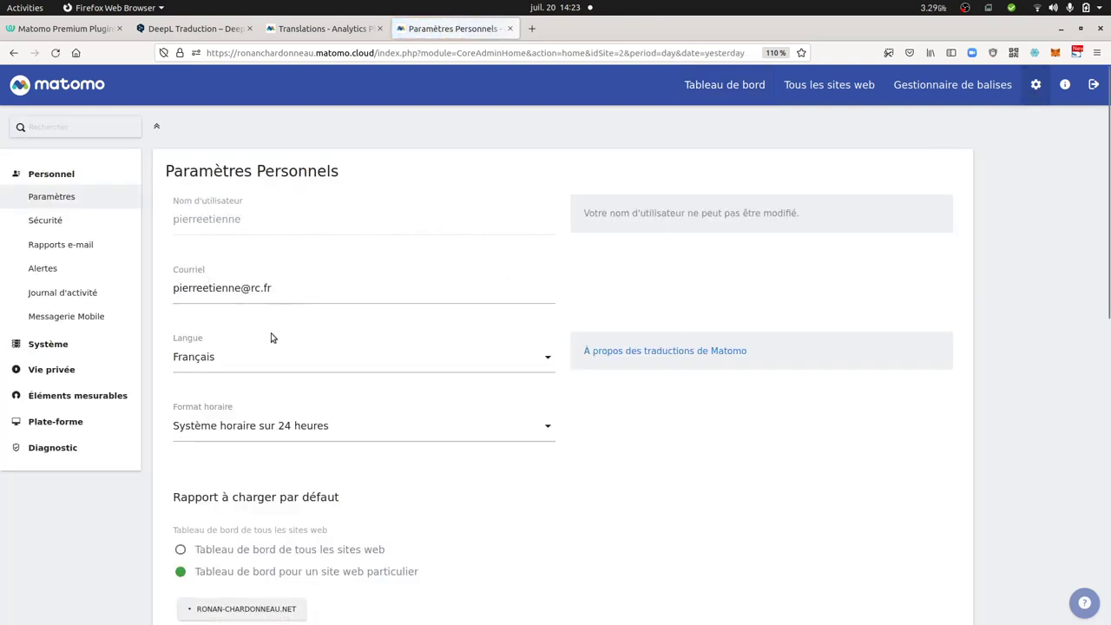
{"action": "left_click", "coordinate": [78, 344]}
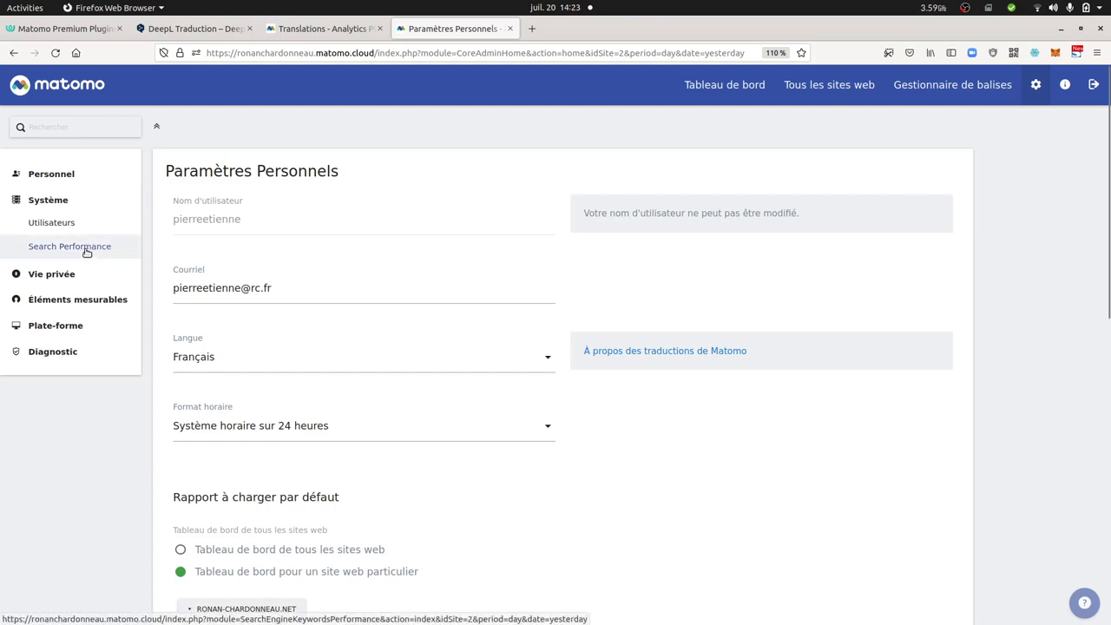
{"action": "left_click", "coordinate": [78, 275]}
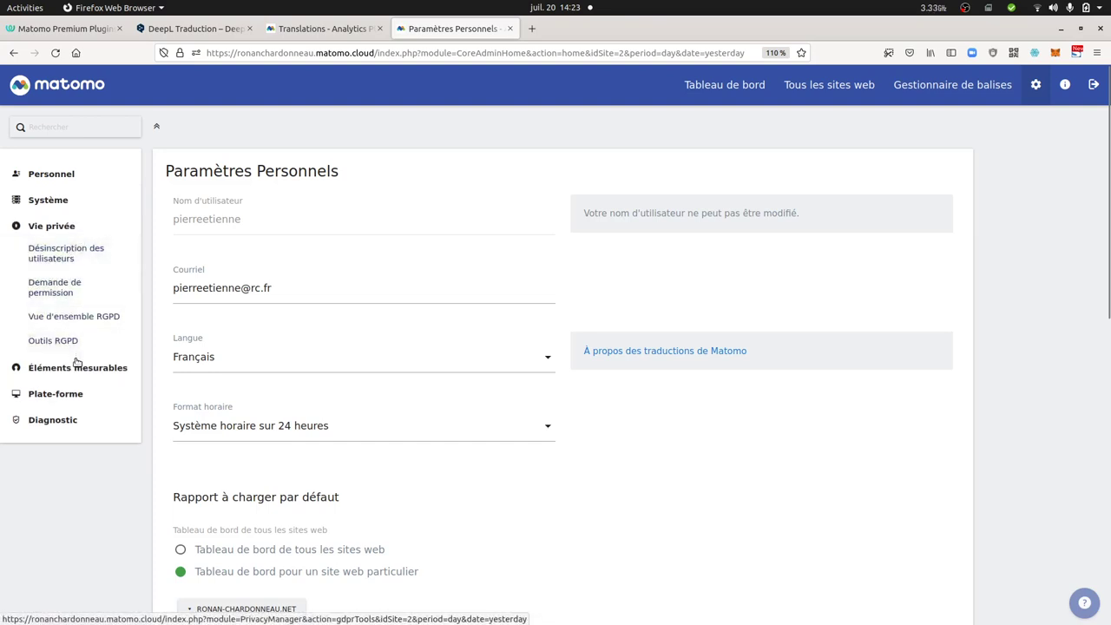
{"action": "left_click", "coordinate": [76, 340]}
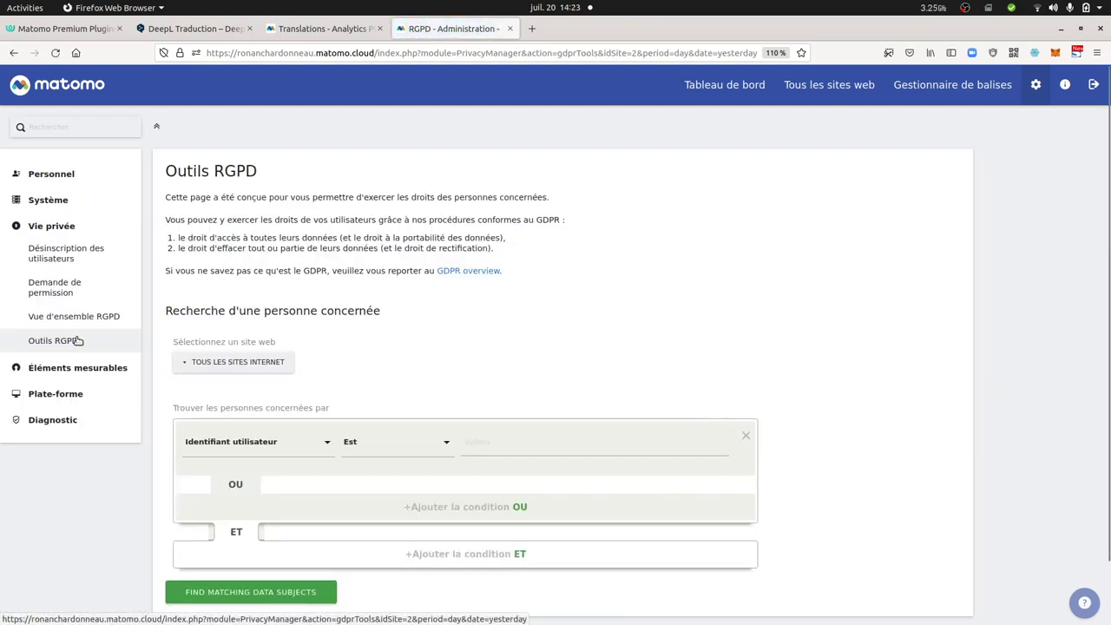
Step: Examine the Authentication text on the Widgets administration page and the entries of the Diagnostic section
{"action": "left_click", "coordinate": [65, 369]}
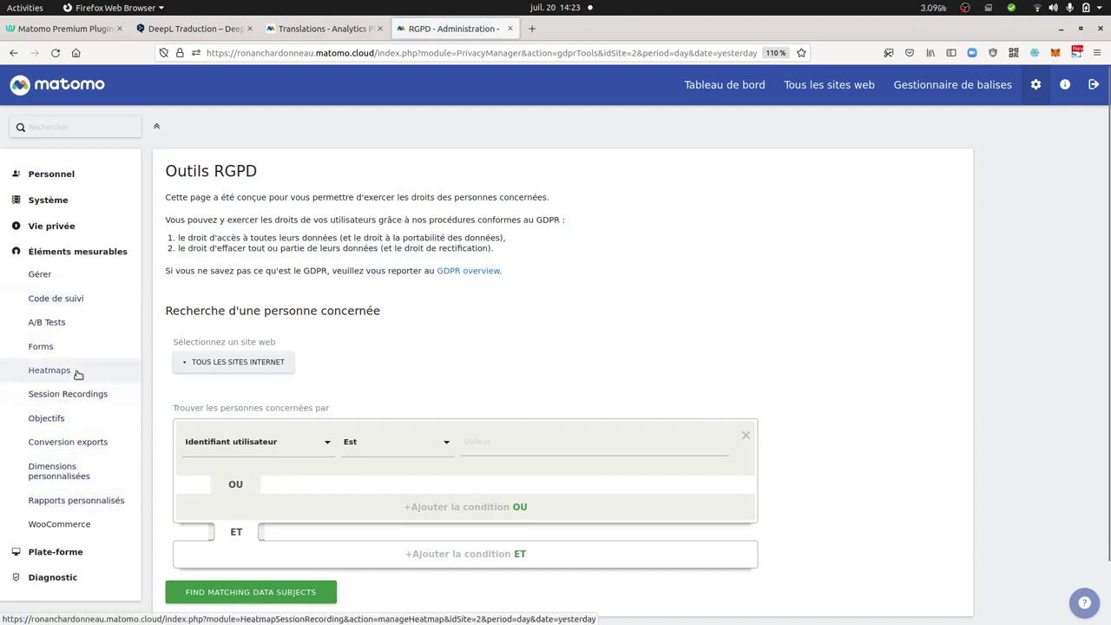
{"action": "scroll", "coordinate": [74, 464], "scroll_direction": "down", "scroll_amount": 2}
{"action": "left_click", "coordinate": [60, 489]}
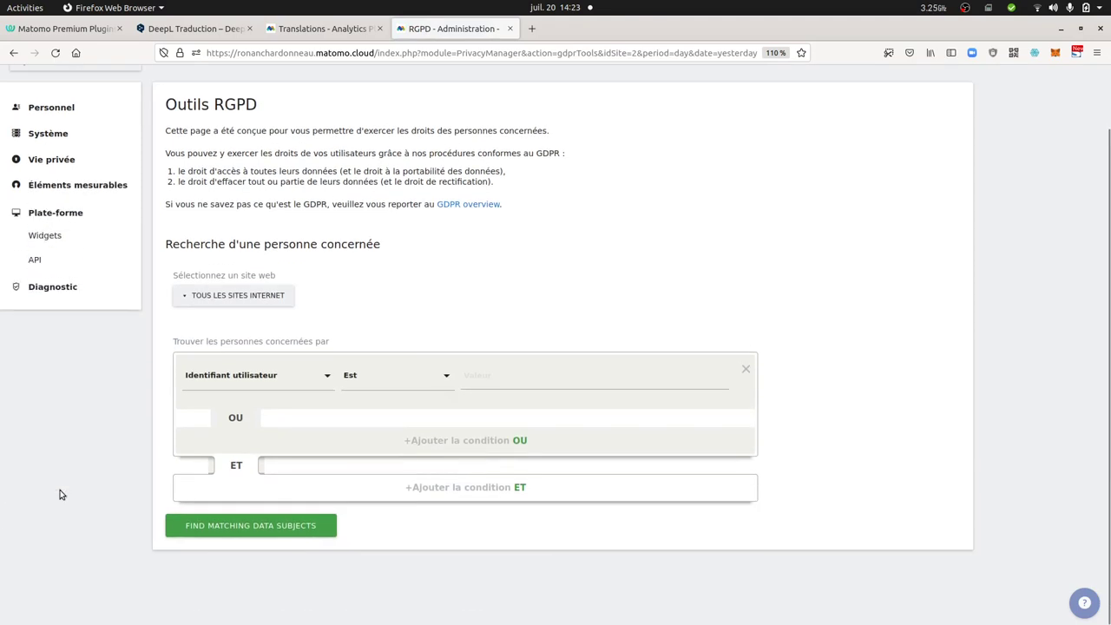
{"action": "left_click", "coordinate": [51, 241]}
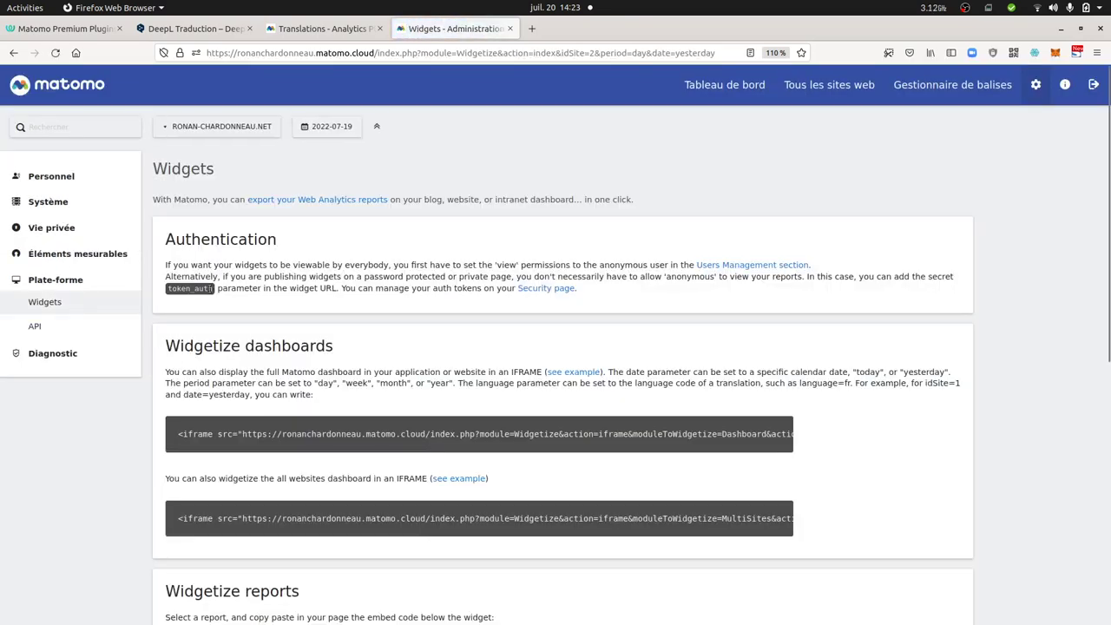
{"action": "left_click_drag", "start_coordinate": [170, 266], "coordinate": [458, 299]}
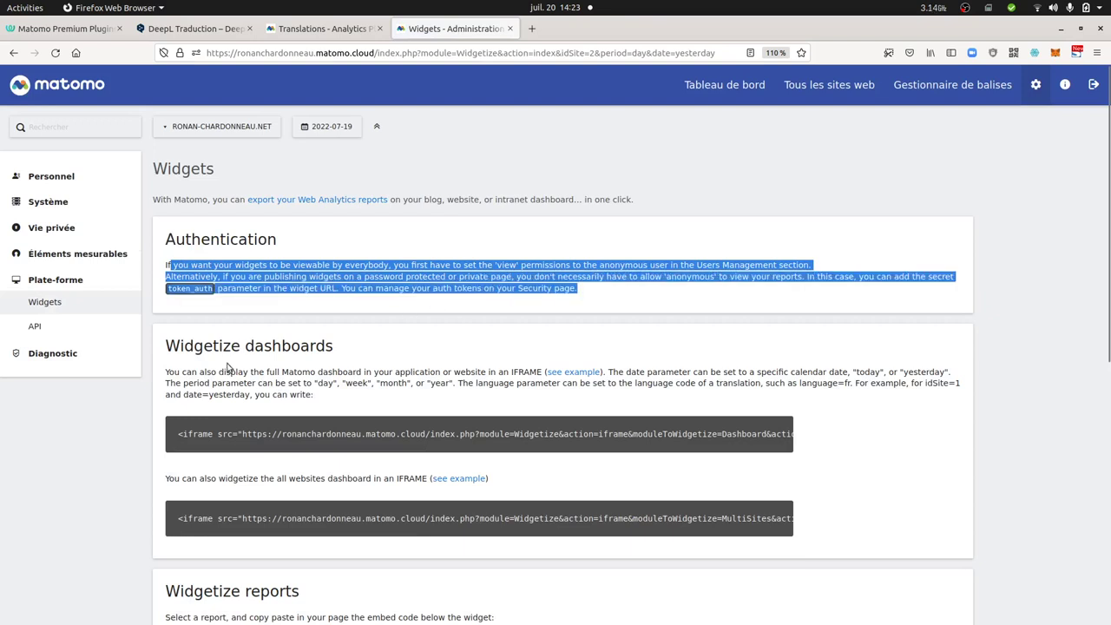
{"action": "left_click", "coordinate": [75, 361]}
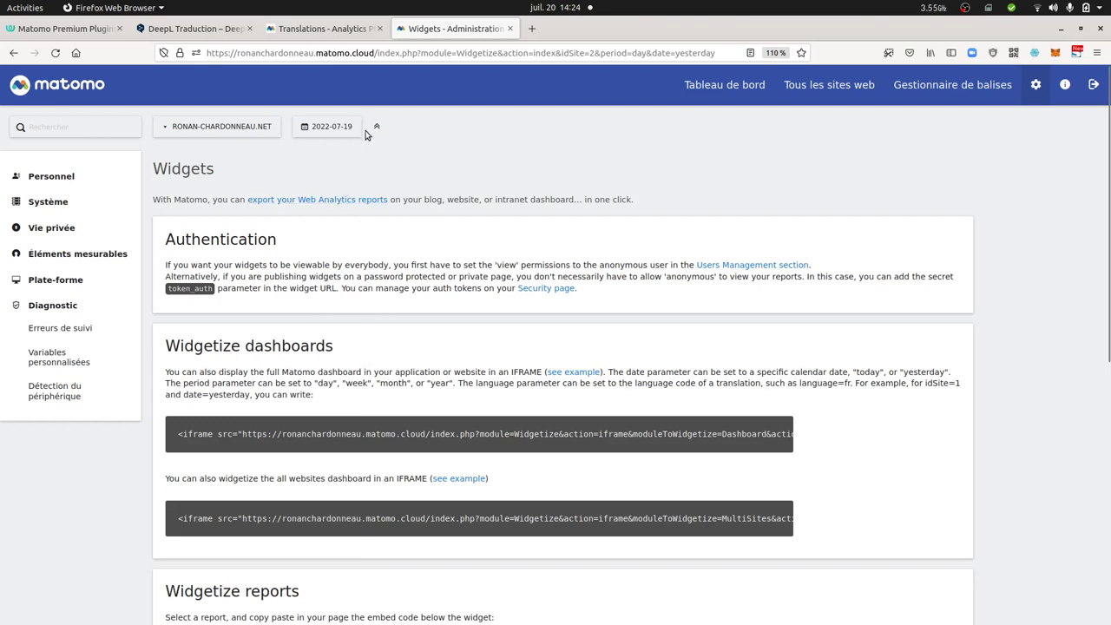
Step: Copy the link address behind "Help Translate Matomo" on the Matomo Translations page
{"action": "left_click", "coordinate": [334, 32]}
{"action": "left_click", "coordinate": [429, 230]}
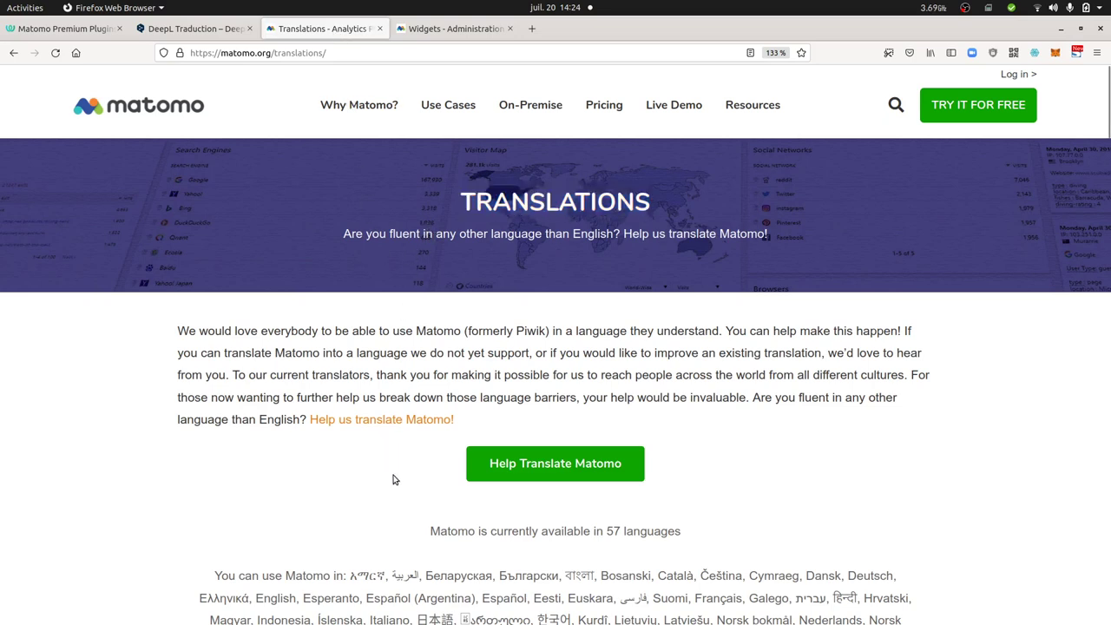
{"action": "right_click", "coordinate": [596, 475]}
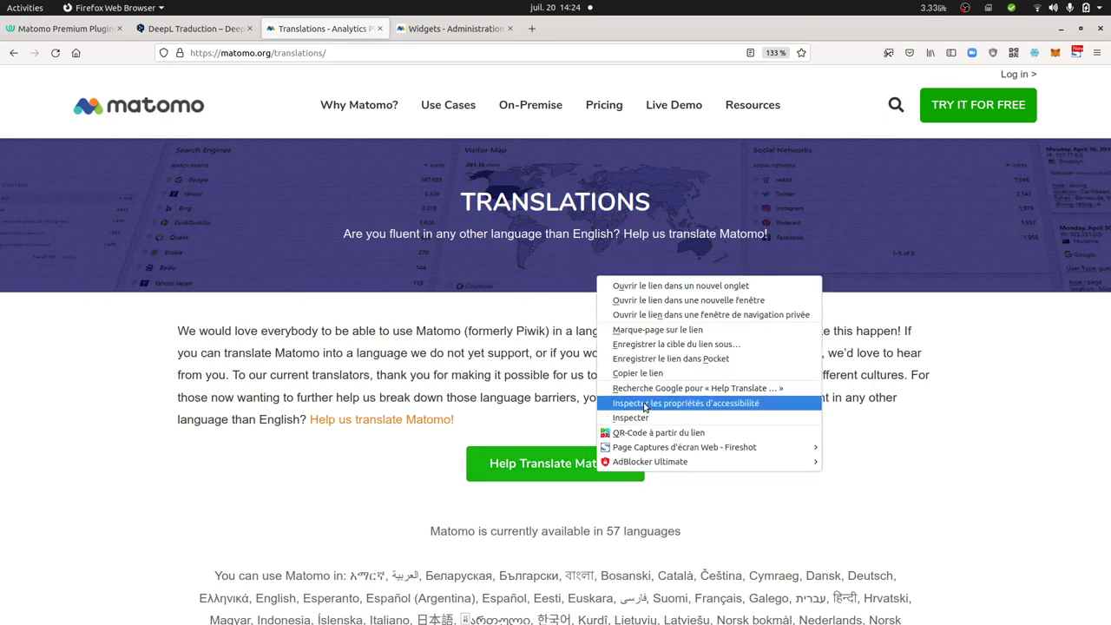
{"action": "left_click", "coordinate": [661, 373]}
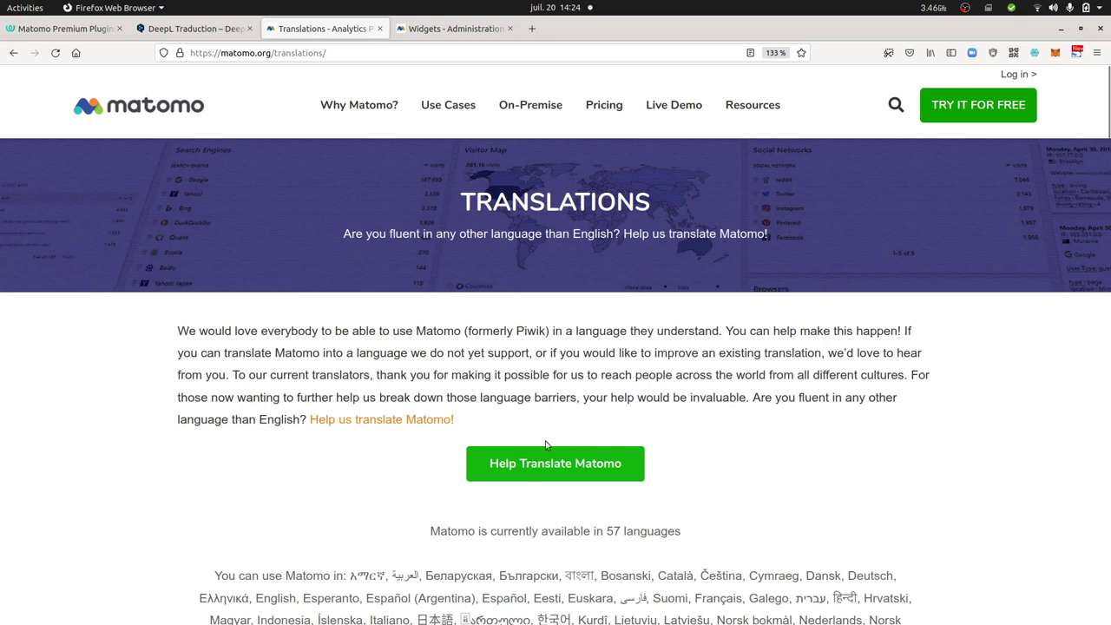
{"action": "left_click", "coordinate": [1097, 53]}
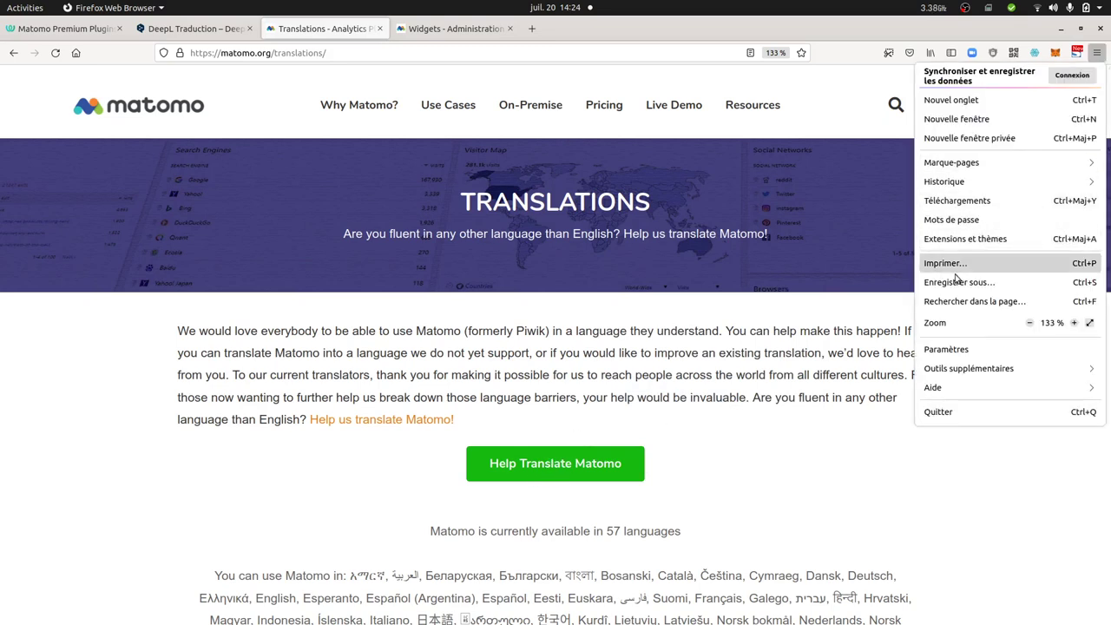
{"action": "left_click", "coordinate": [1006, 138]}
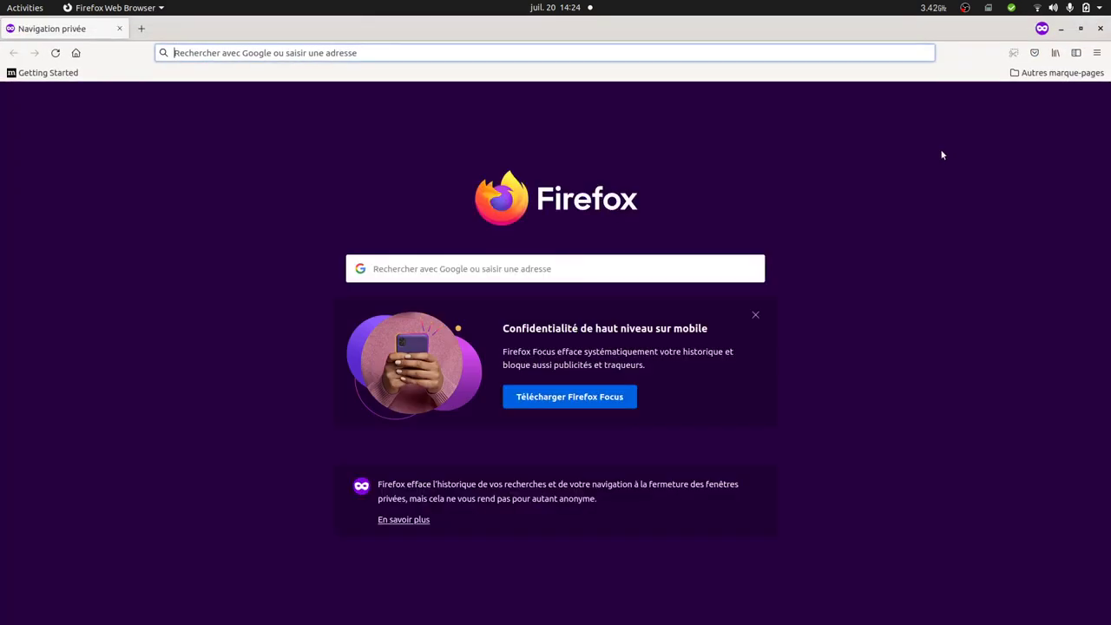
{"action": "type", "text": "https://hosted.weblate.org/projects/matomo/"}
{"action": "key", "text": "Return"}
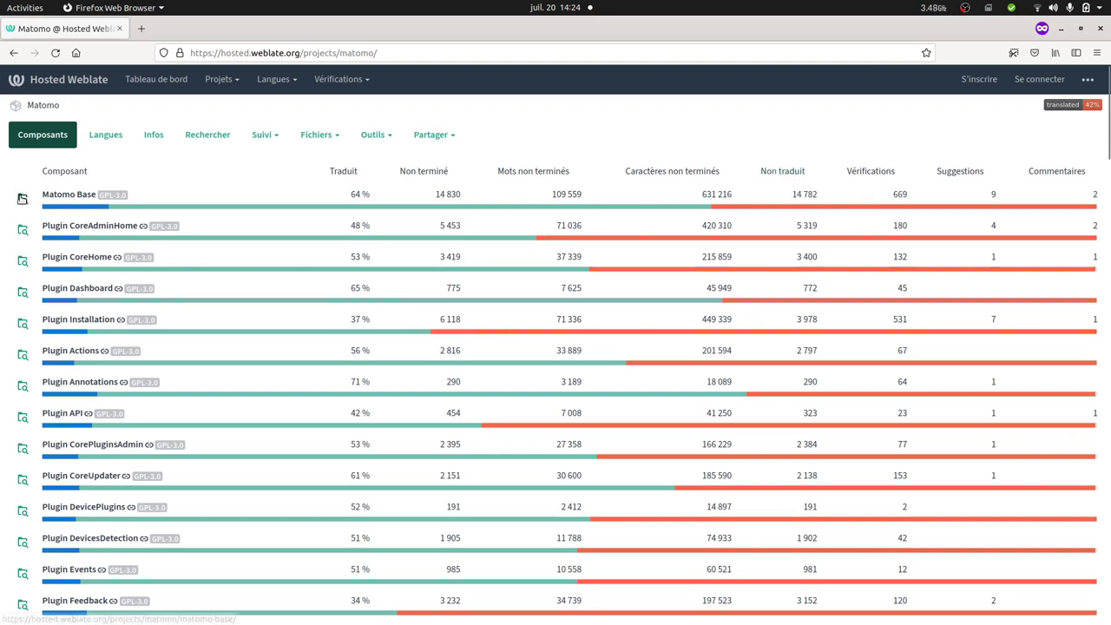
Step: Open the unfinished French strings of the Matomo Base component in the translation editor
{"action": "left_click", "coordinate": [61, 196]}
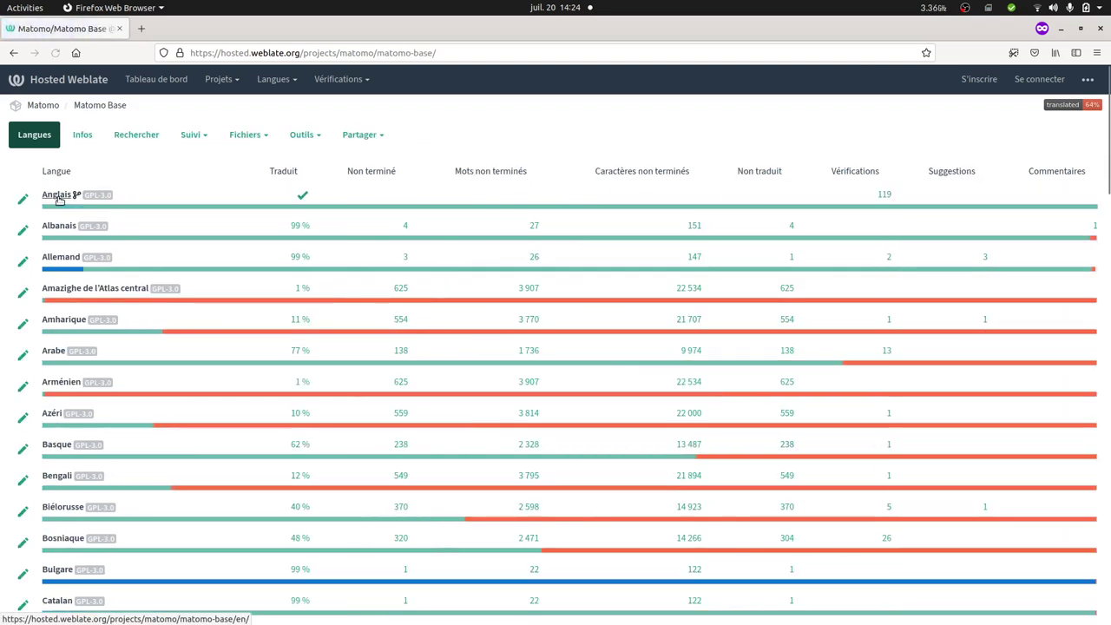
{"action": "scroll", "coordinate": [61, 488], "scroll_direction": "down", "scroll_amount": 3}
{"action": "scroll", "coordinate": [60, 487], "scroll_direction": "down", "scroll_amount": 8}
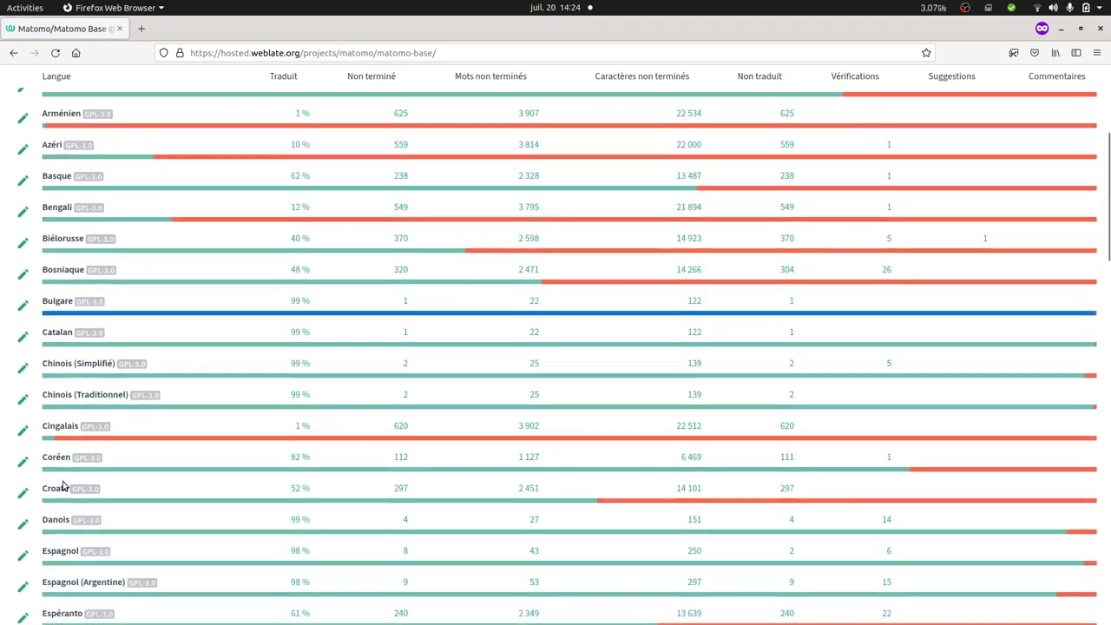
{"action": "left_click", "coordinate": [71, 454]}
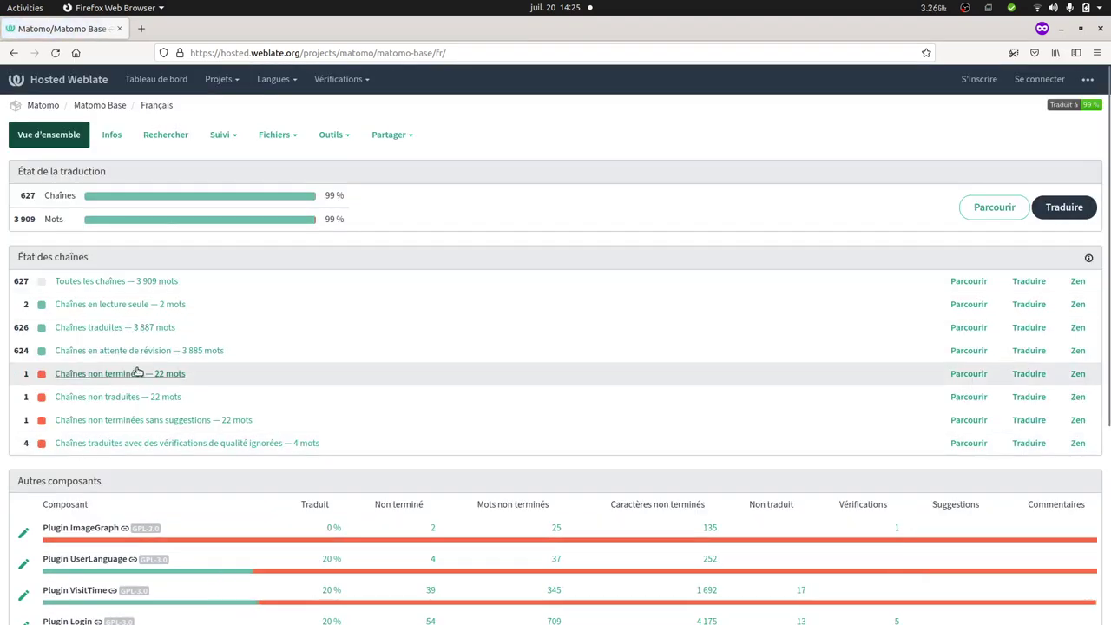
{"action": "left_click", "coordinate": [137, 373]}
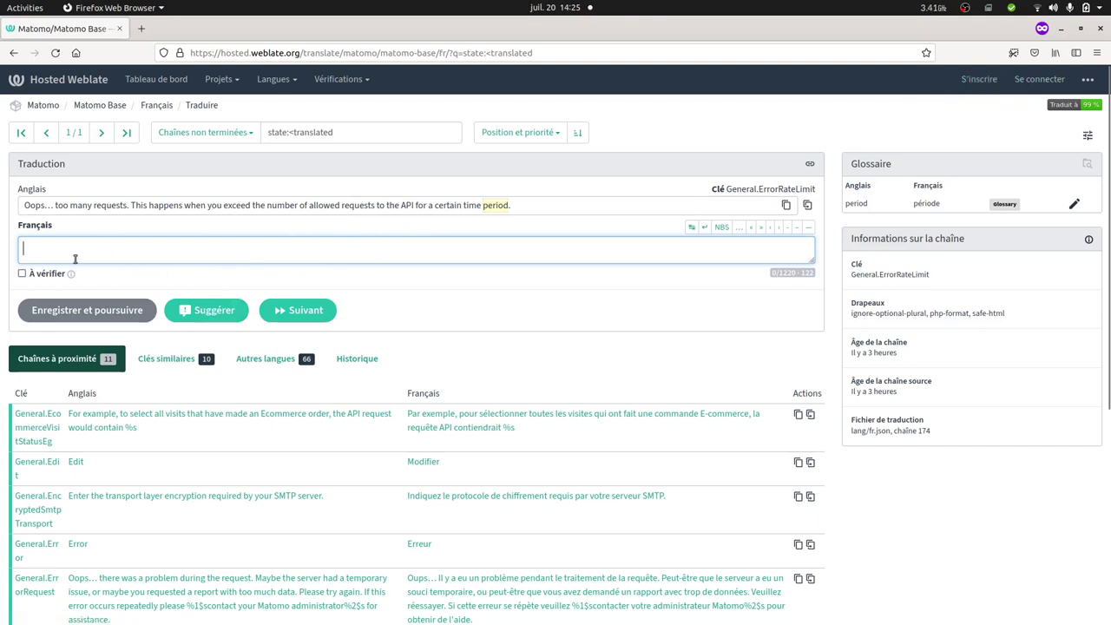
Step: Switch to the regular browser window and view the French component list of Matomo Premium Plugins in Weblate
{"action": "mouse_move", "coordinate": [2, 214]}
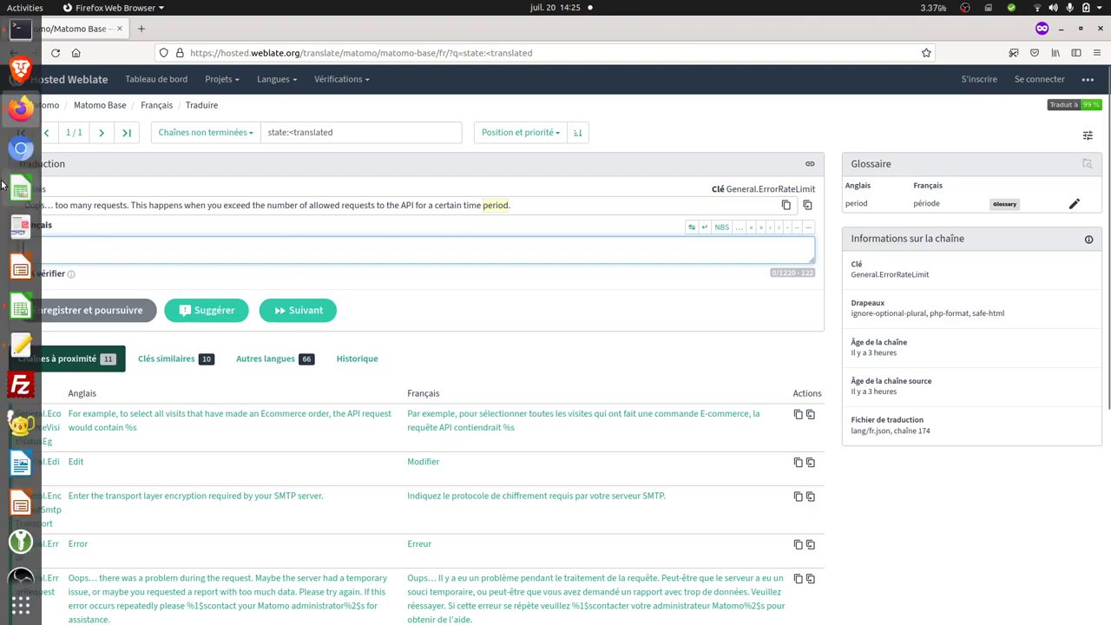
{"action": "left_click", "coordinate": [22, 113]}
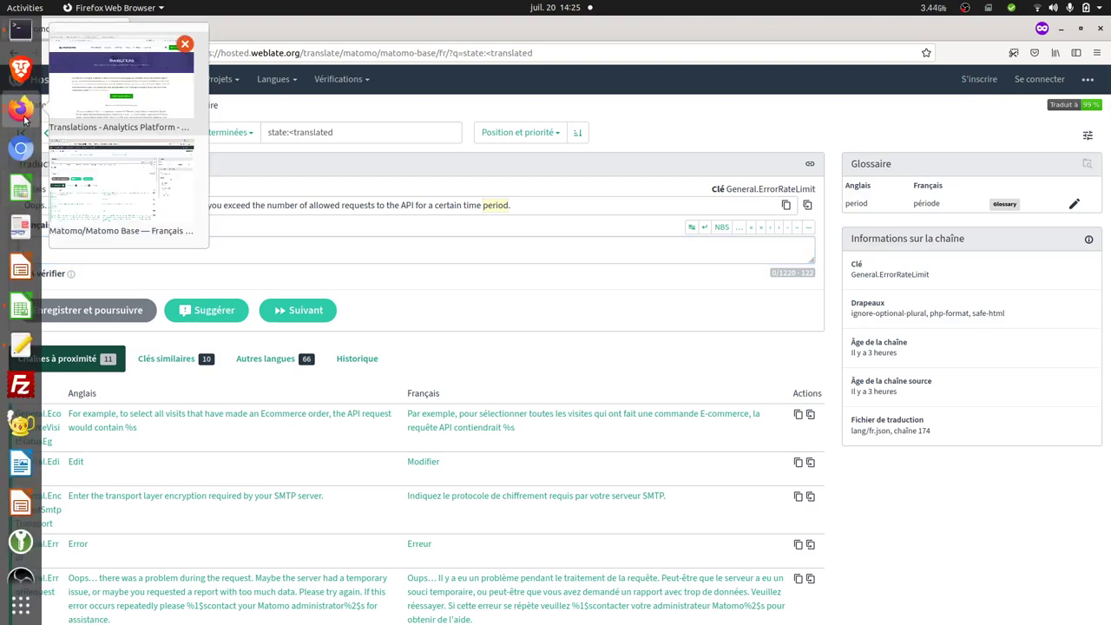
{"action": "left_click", "coordinate": [120, 82]}
{"action": "left_click", "coordinate": [107, 31]}
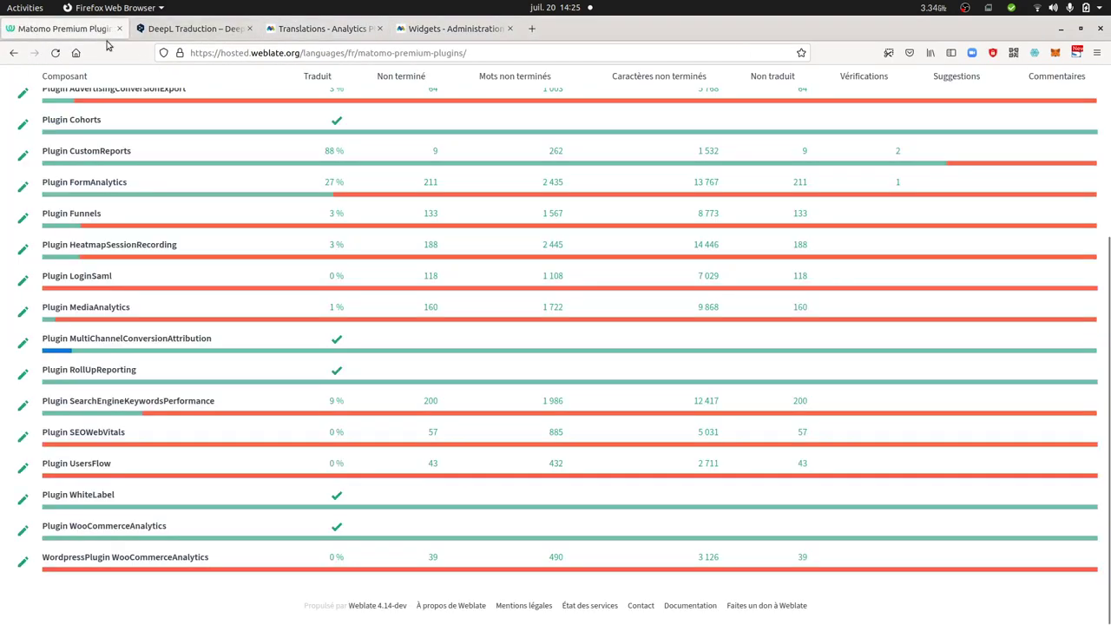
{"action": "scroll", "coordinate": [330, 373], "scroll_direction": "up", "scroll_amount": 5}
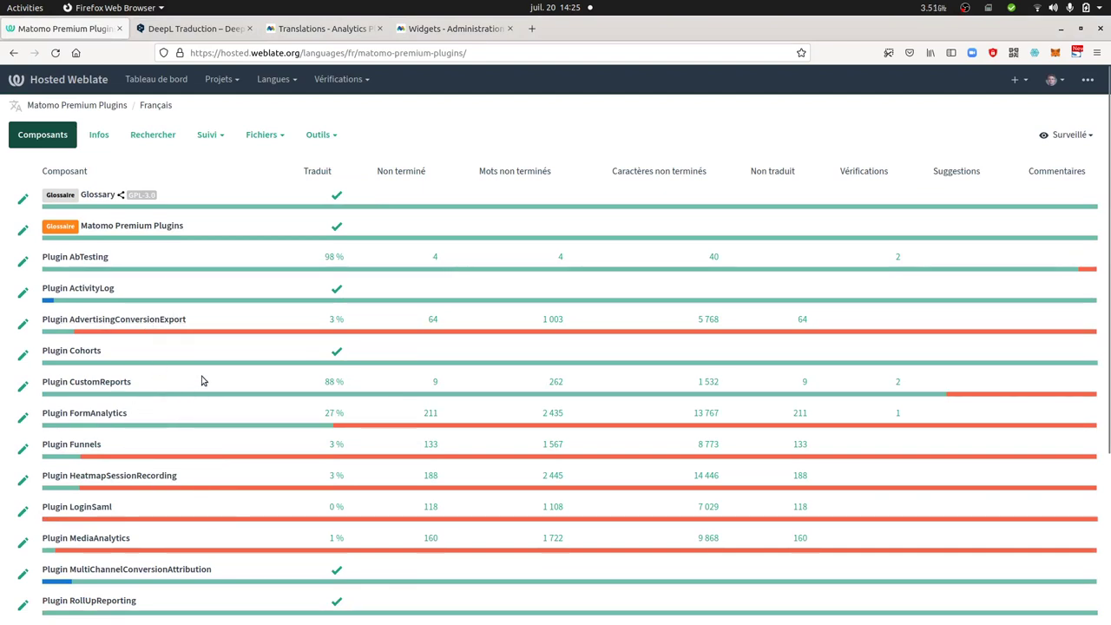
Step: Search all strings for "ooops" from the Weblate dashboard
{"action": "left_click", "coordinate": [152, 134]}
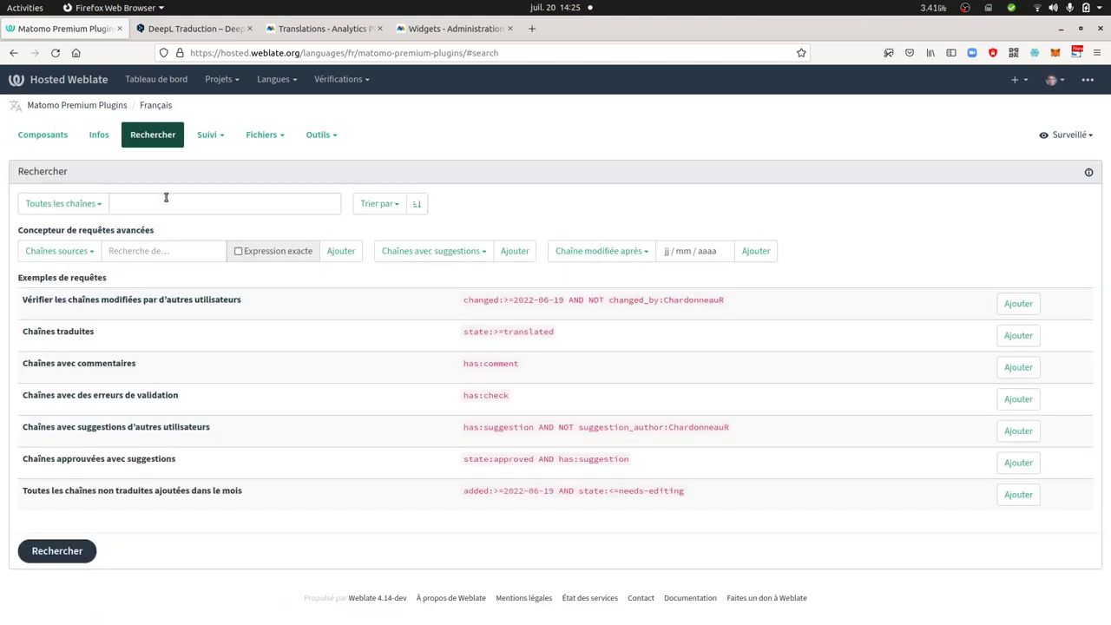
{"action": "left_click", "coordinate": [149, 84]}
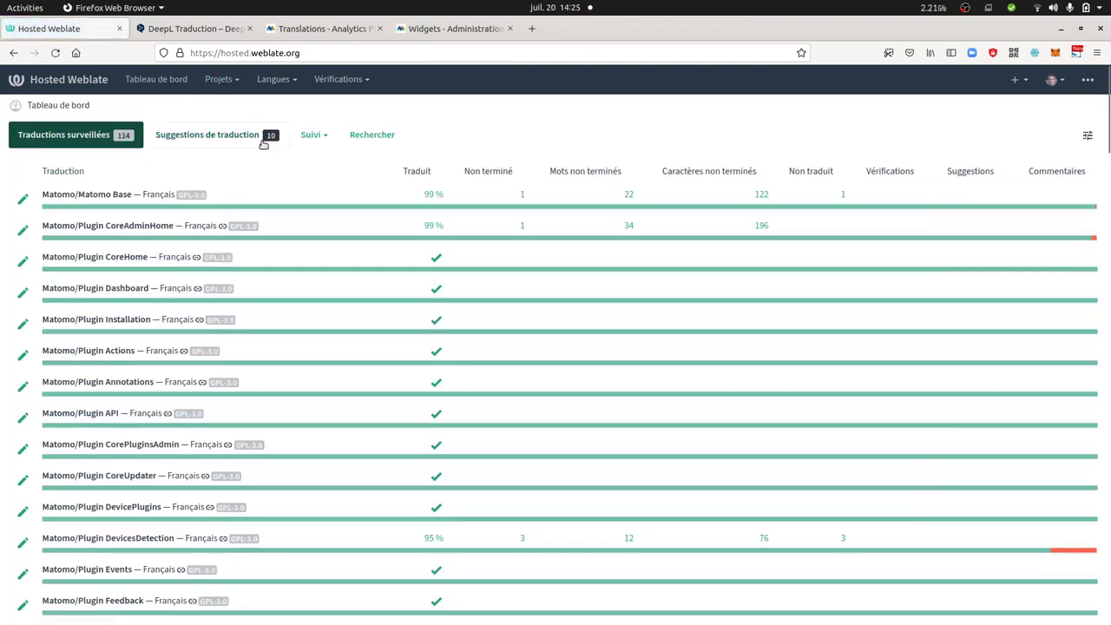
{"action": "left_click", "coordinate": [372, 139]}
{"action": "left_click", "coordinate": [243, 209]}
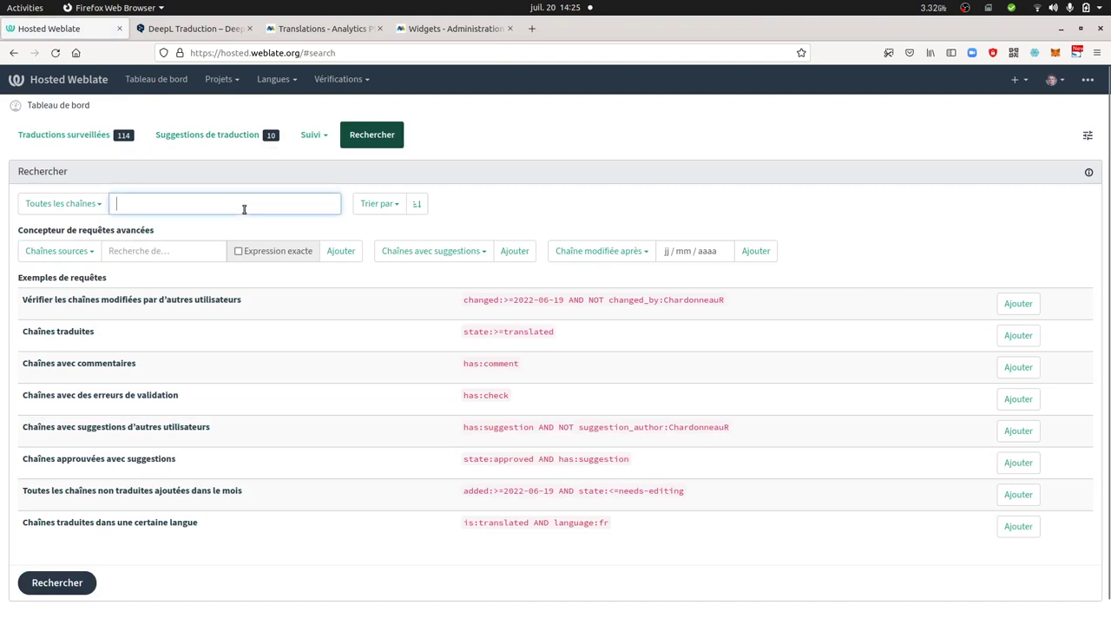
{"action": "type", "text": "https://hosted.weblate.org/projects/matomo/"}
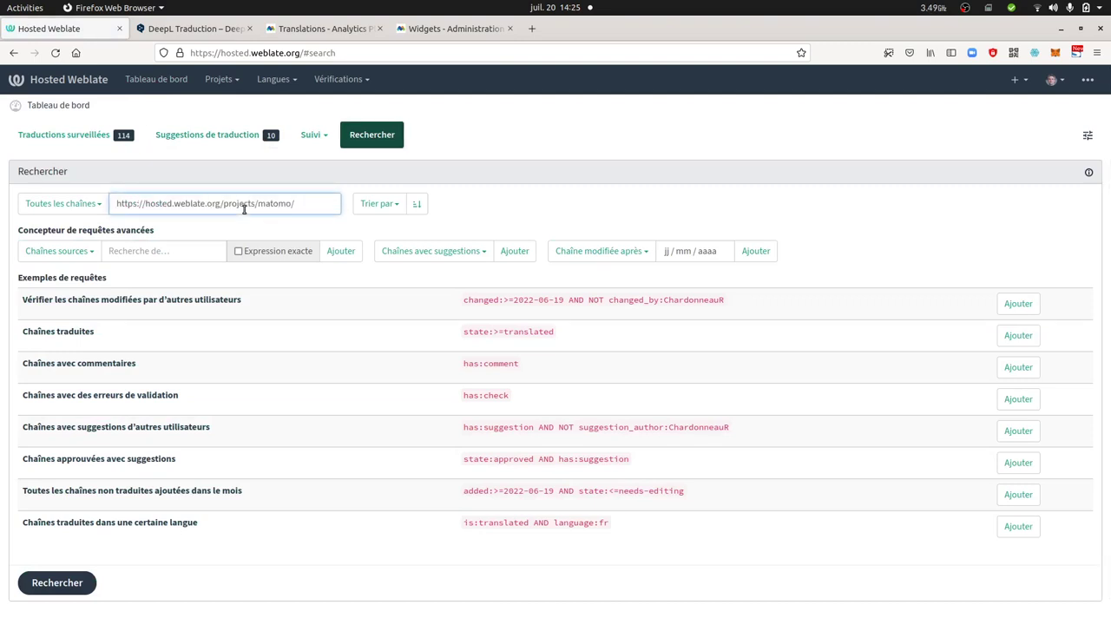
{"action": "triple_click", "coordinate": [252, 203]}
{"action": "type", "text": "ooops"}
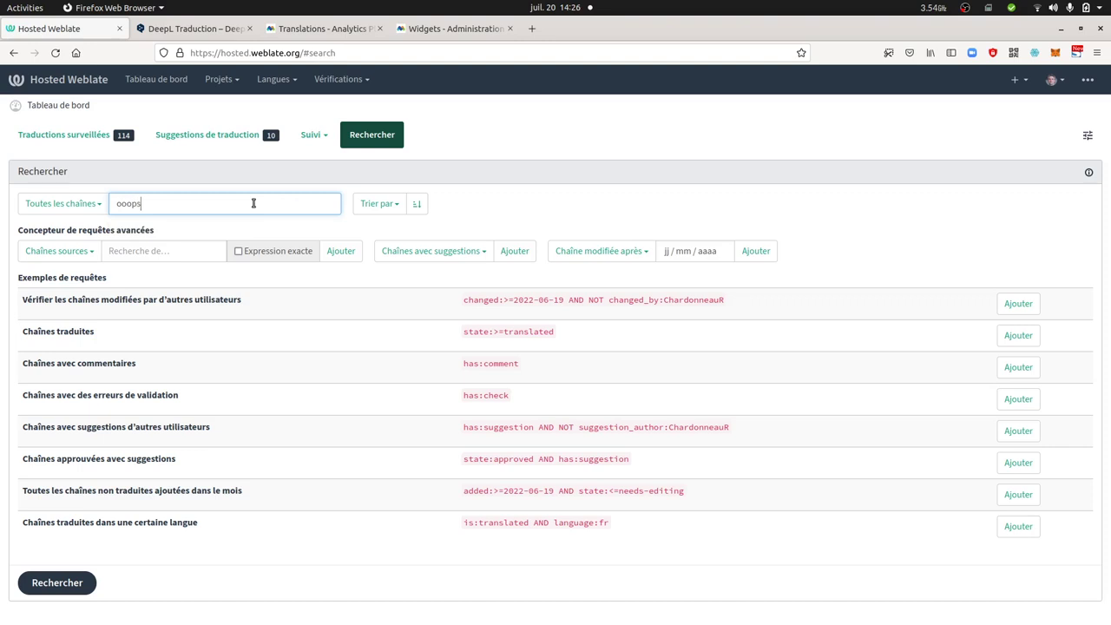
{"action": "key", "text": "Return"}
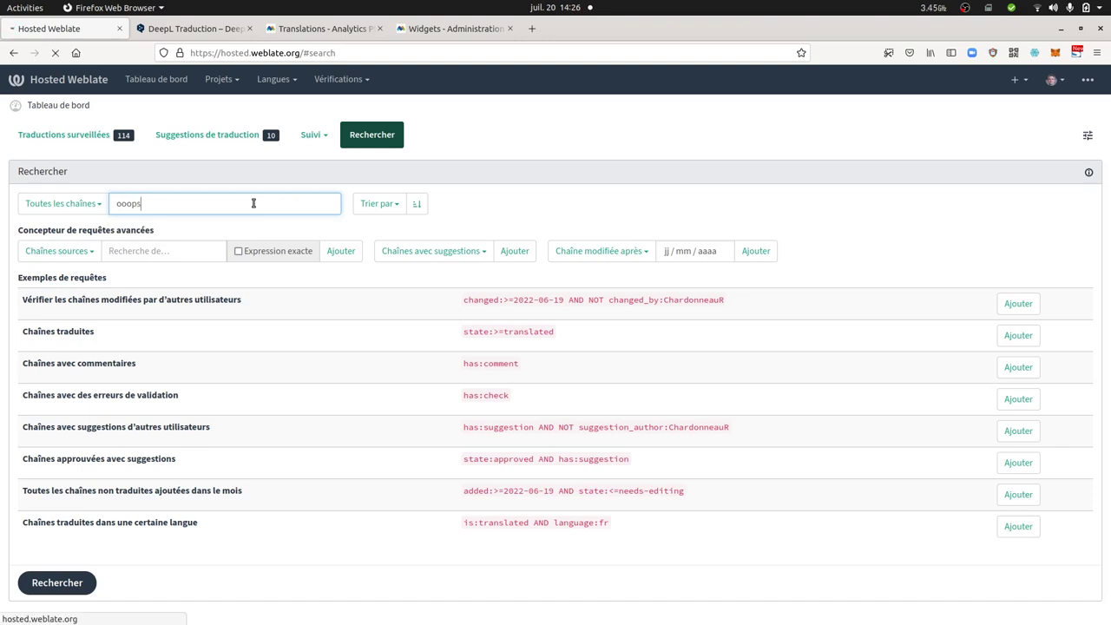
{"action": "left_click", "coordinate": [21, 107]}
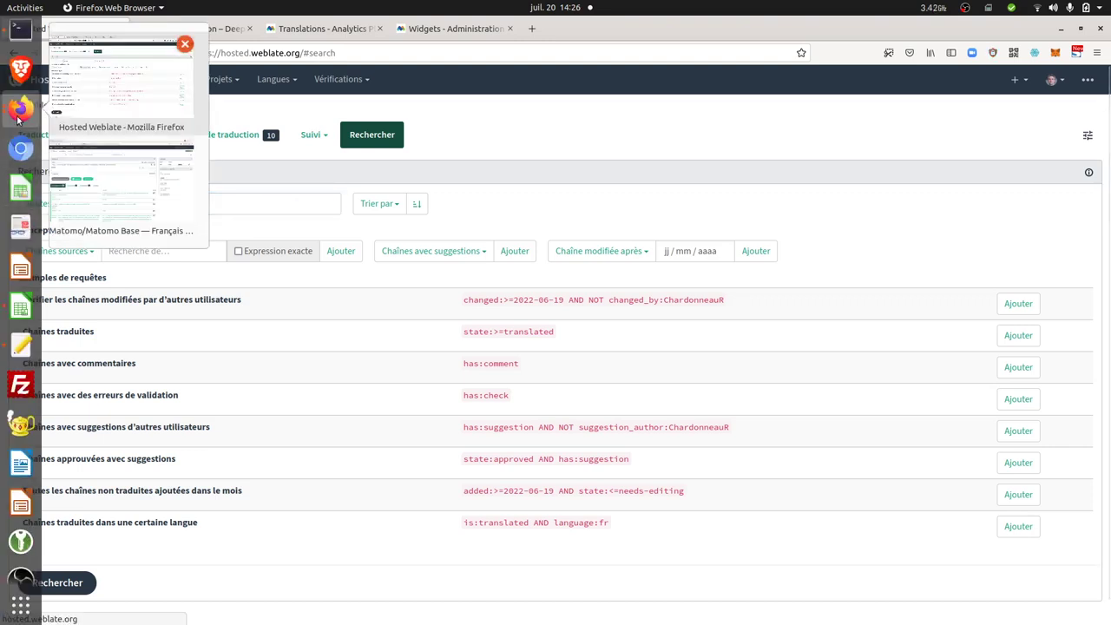
{"action": "left_click", "coordinate": [132, 98]}
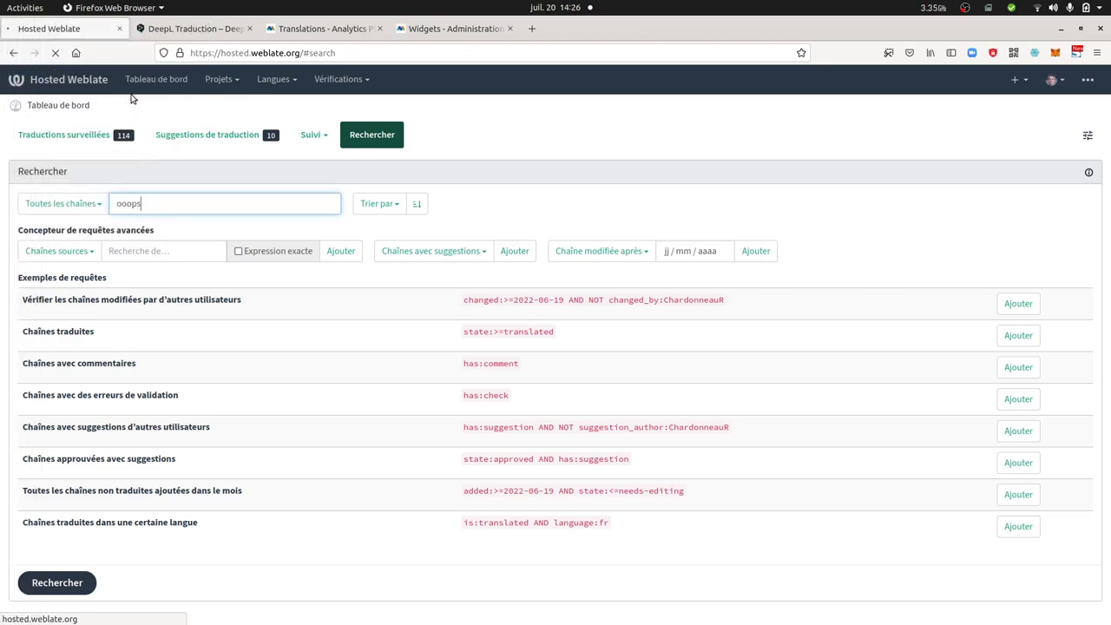
Step: Switch to the private window and copy the word "Oops" from the English source string
{"action": "left_click", "coordinate": [31, 114]}
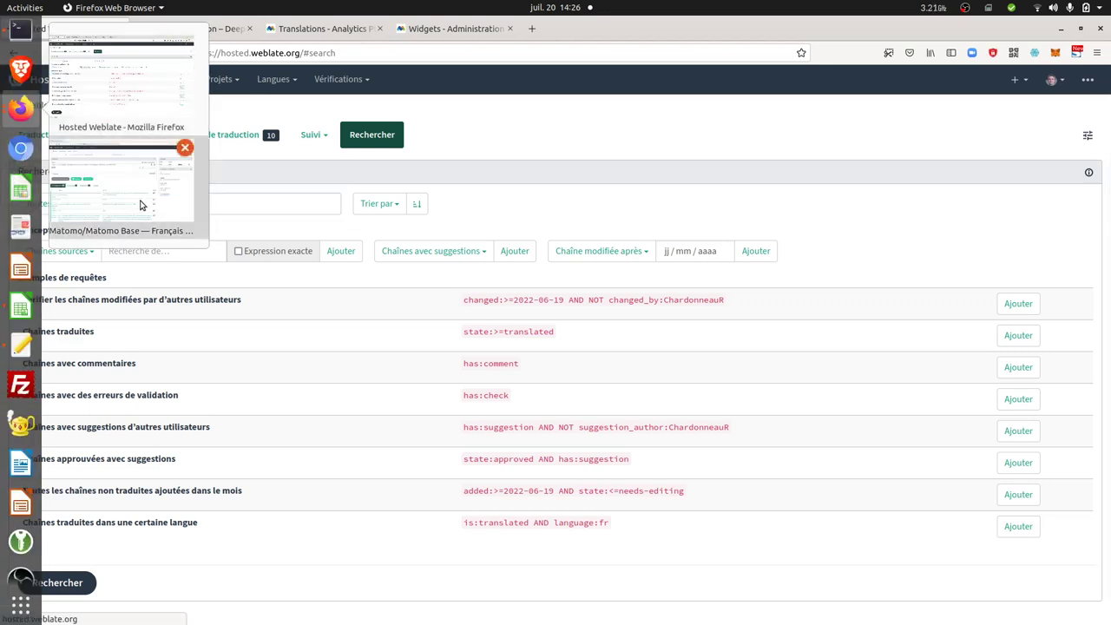
{"action": "left_click", "coordinate": [183, 146]}
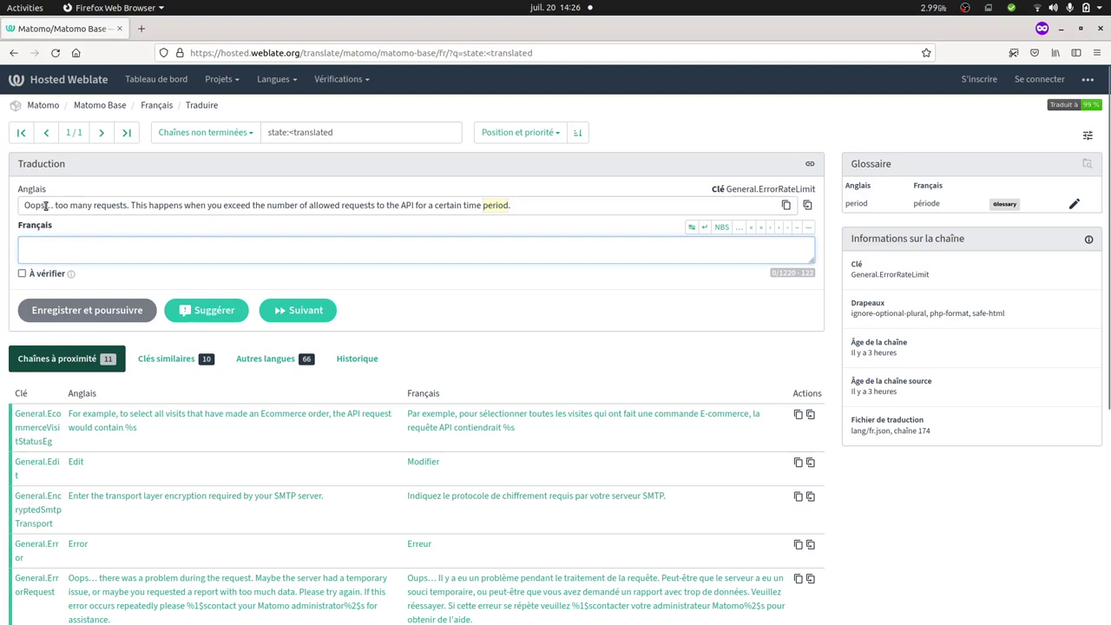
{"action": "left_click_drag", "start_coordinate": [45, 206], "coordinate": [21, 211]}
{"action": "key", "text": "ctrl+c"}
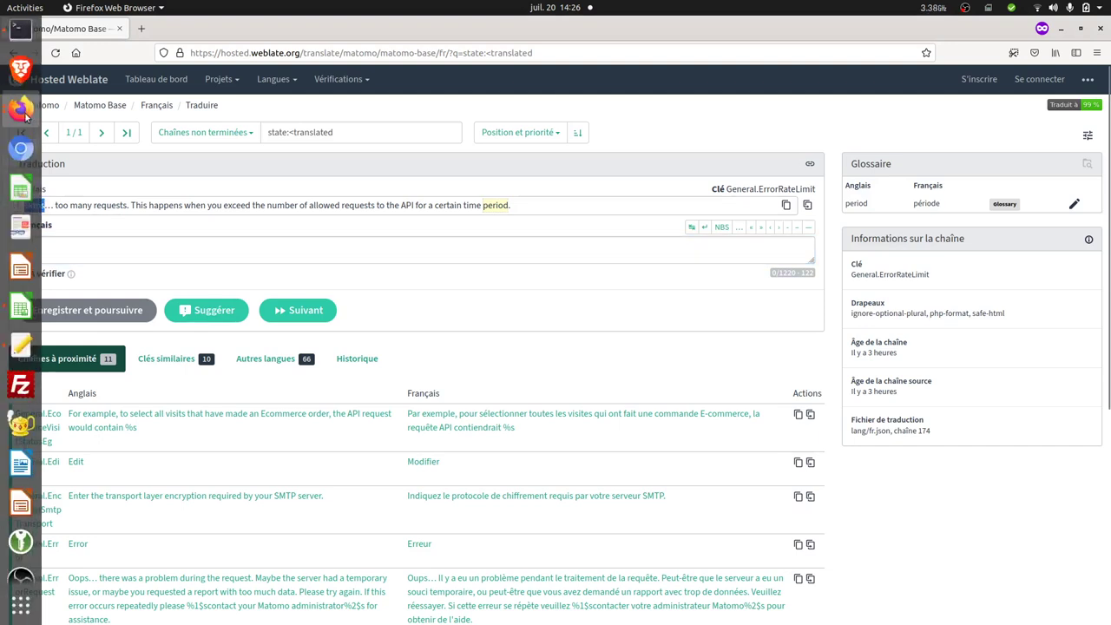
Step: Return to the regular window and replace the search term for all strings with "Oops"
{"action": "left_click", "coordinate": [26, 114]}
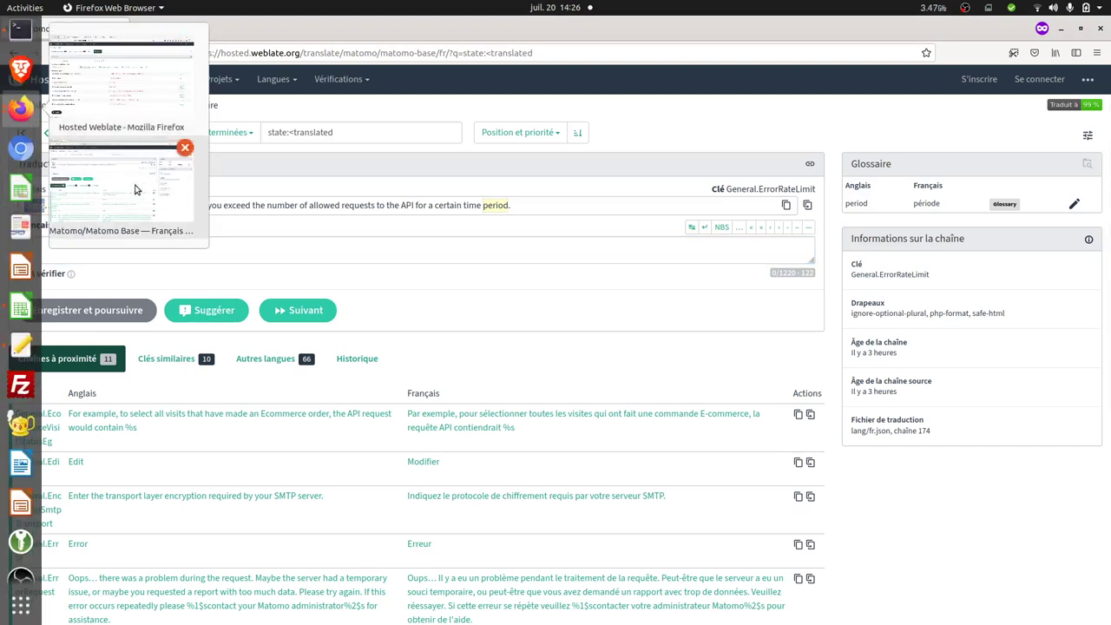
{"action": "left_click", "coordinate": [164, 101]}
{"action": "left_click", "coordinate": [186, 206]}
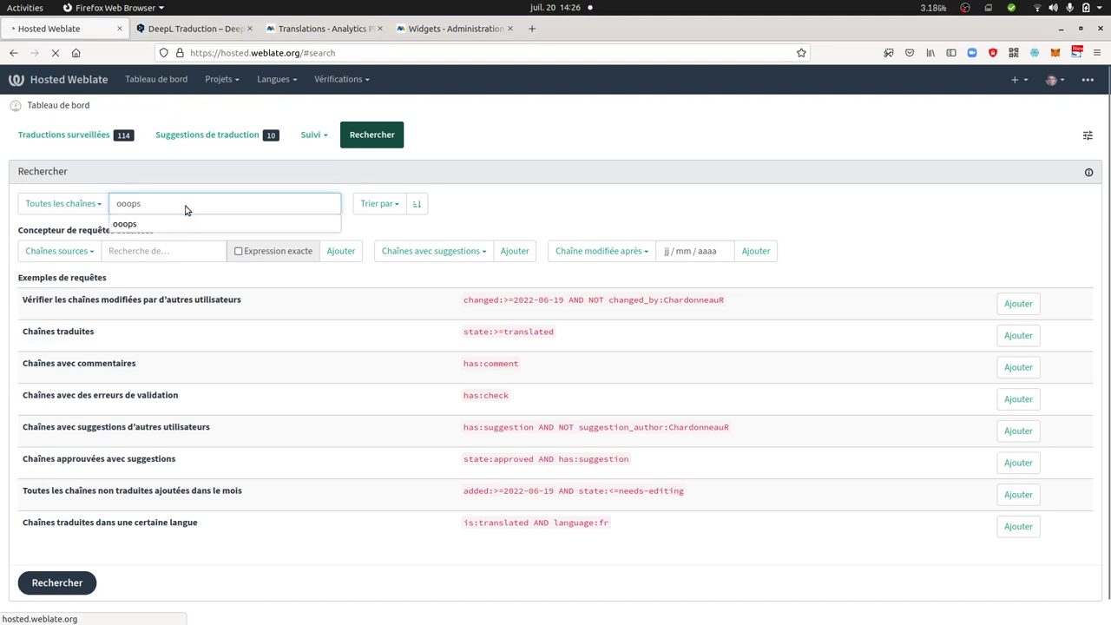
{"action": "key", "text": "ctrl+a"}
{"action": "key", "text": "ctrl+v"}
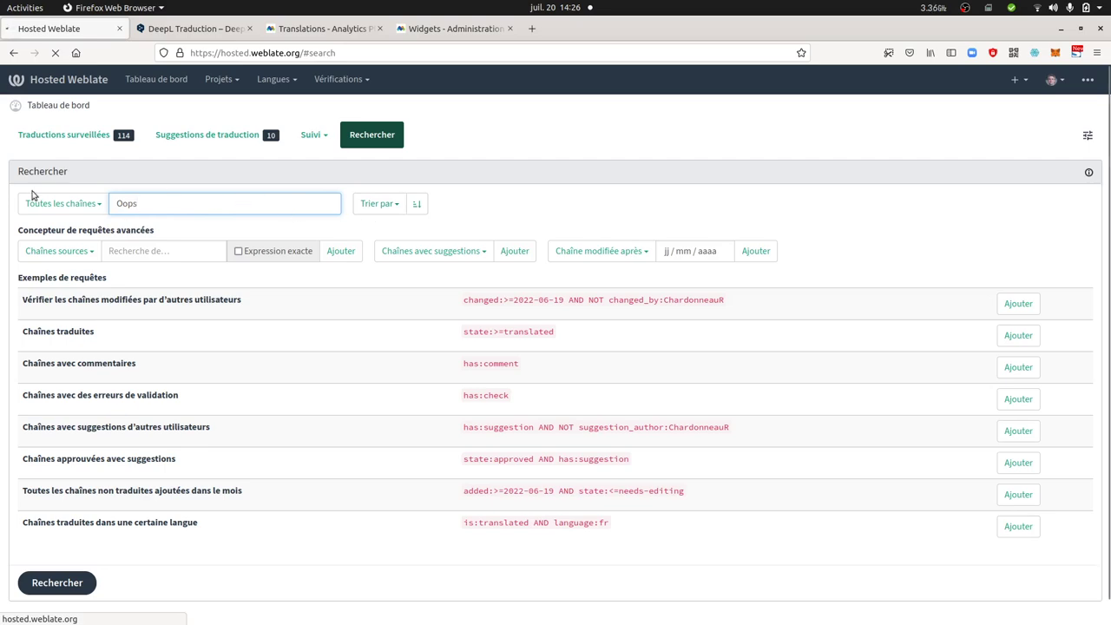
{"action": "left_click", "coordinate": [364, 137]}
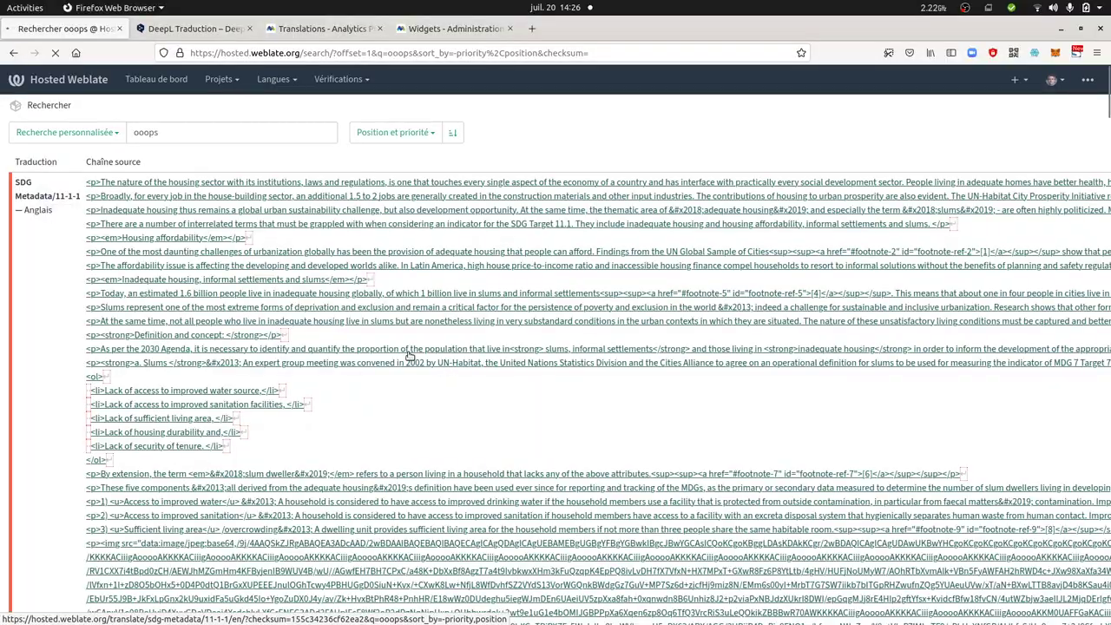
Step: Look through the "ooops" search results, open the French JSignPdf/Messages string "Ooops. Preview failed." and go back
{"action": "scroll", "coordinate": [410, 357], "scroll_direction": "down", "scroll_amount": 5}
{"action": "scroll", "coordinate": [409, 357], "scroll_direction": "down", "scroll_amount": 4}
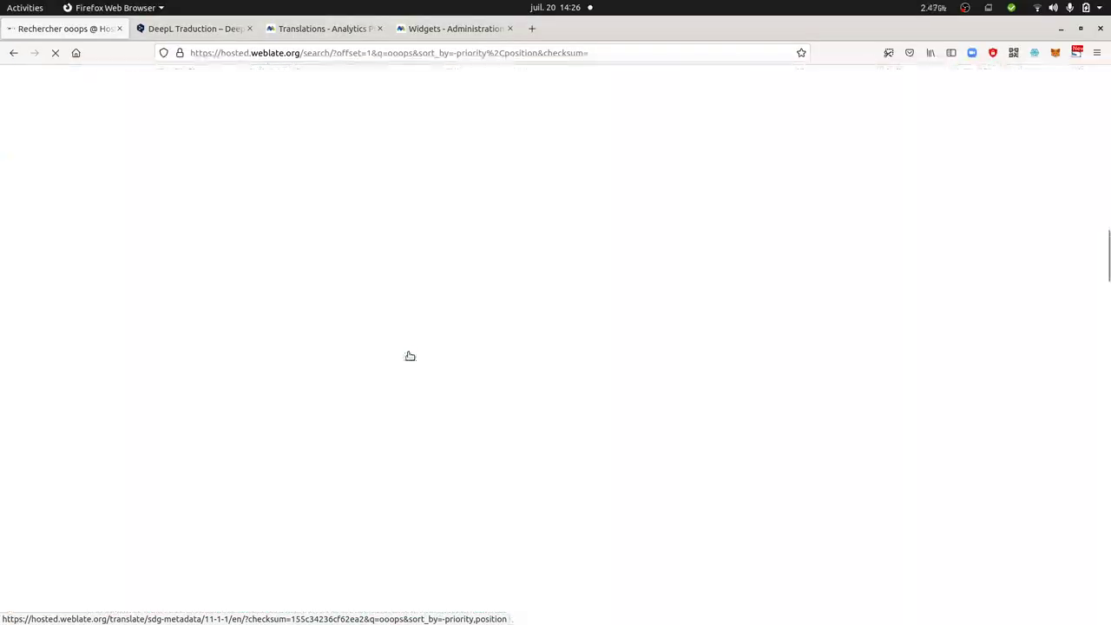
{"action": "scroll", "coordinate": [410, 356], "scroll_direction": "up", "scroll_amount": 10}
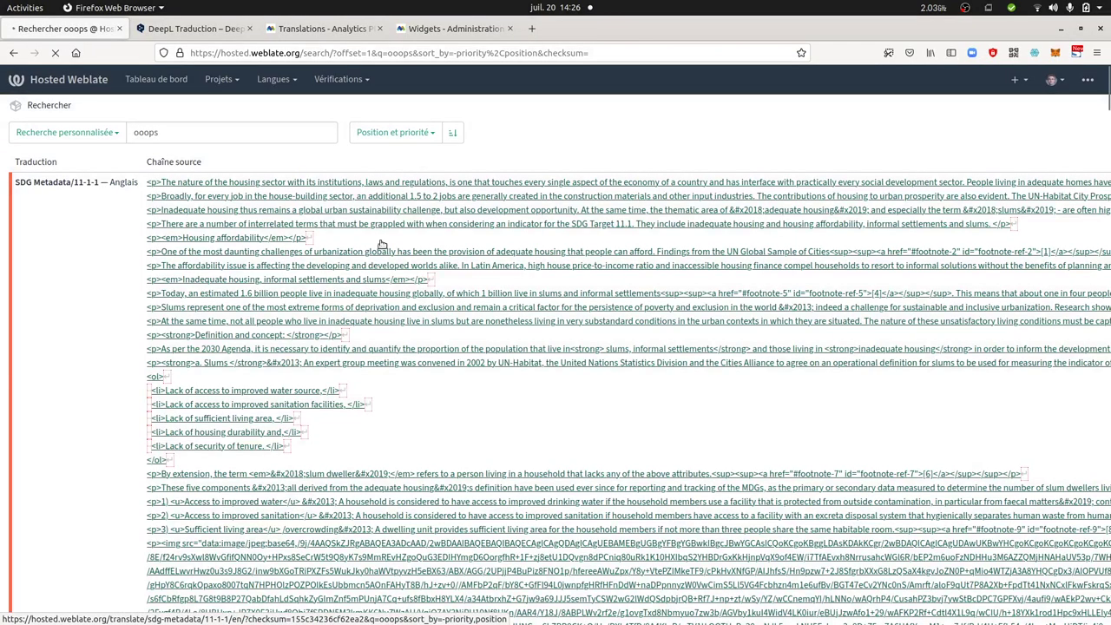
{"action": "scroll", "coordinate": [352, 230], "scroll_direction": "down", "scroll_amount": 8}
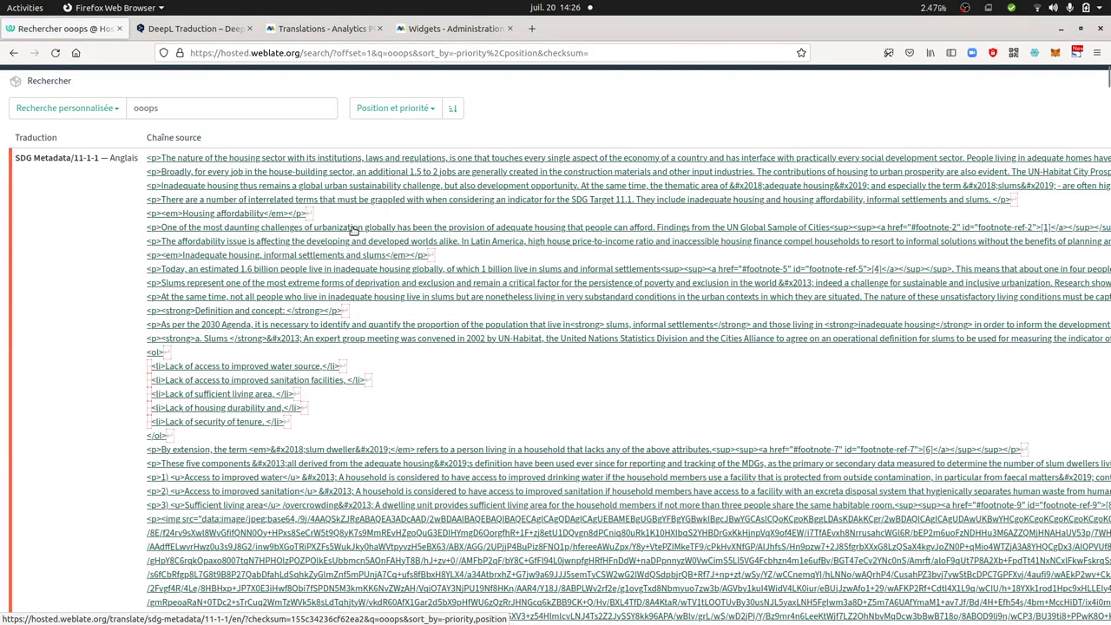
{"action": "scroll", "coordinate": [352, 230], "scroll_direction": "down", "scroll_amount": 10}
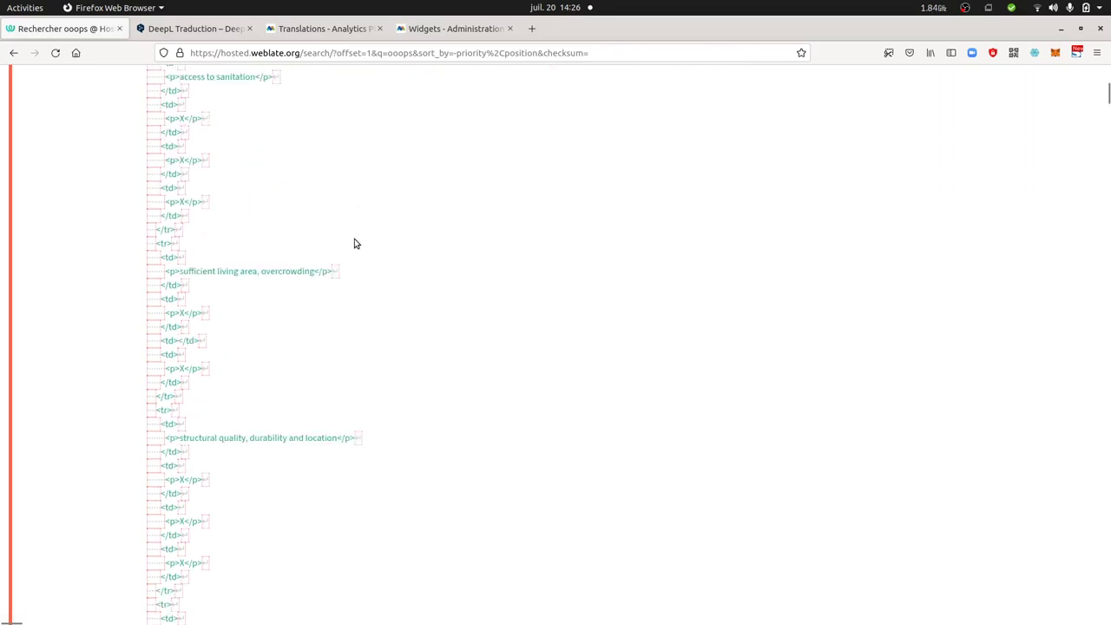
{"action": "left_click_drag", "start_coordinate": [1107, 126], "coordinate": [1022, 558]}
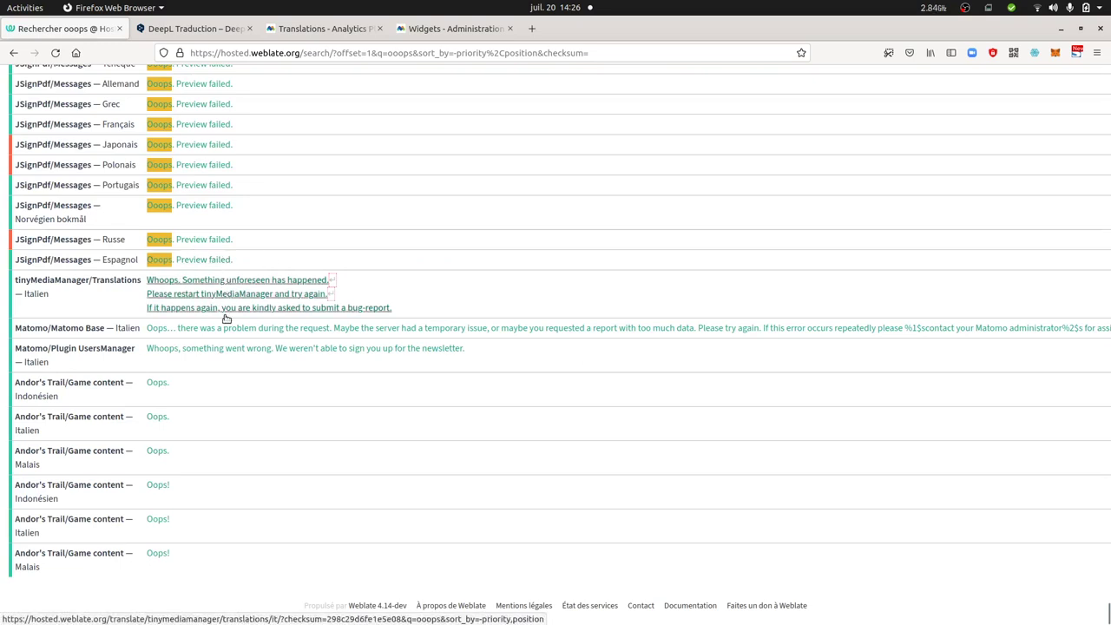
{"action": "left_click", "coordinate": [187, 128]}
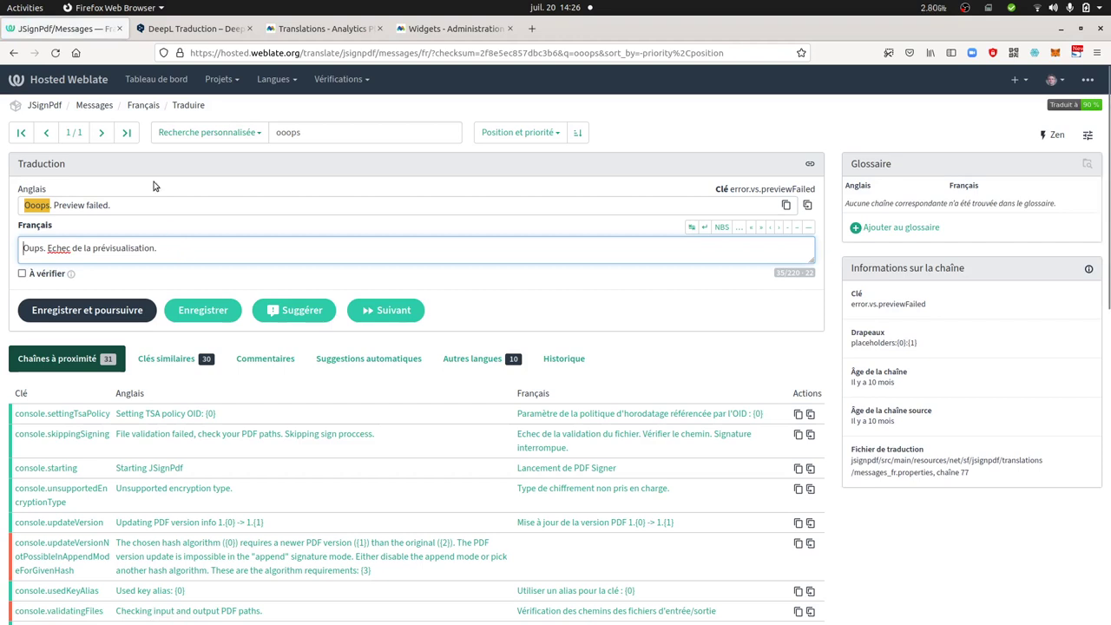
{"action": "left_click", "coordinate": [9, 53]}
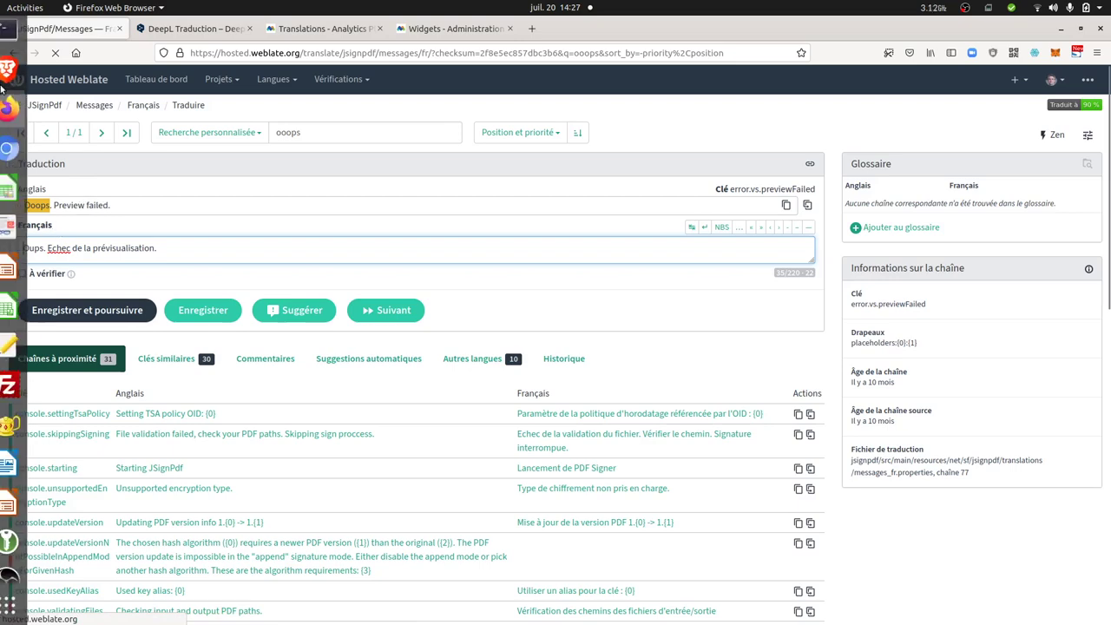
Step: Switch to the private window and copy the full English source text of the untranslated Matomo Base string
{"action": "left_click", "coordinate": [19, 111]}
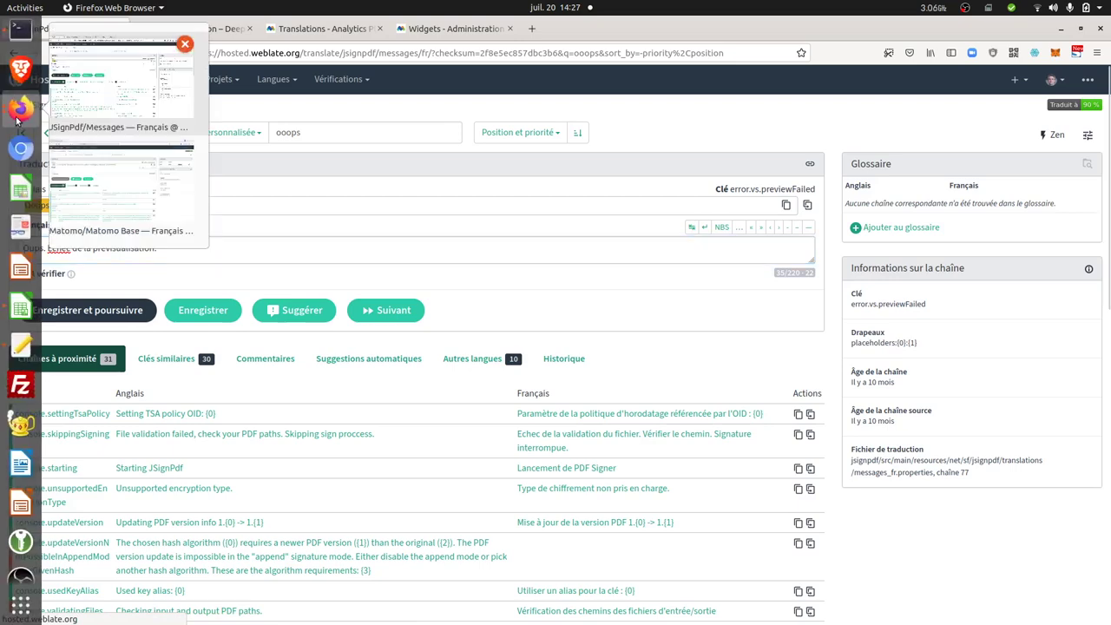
{"action": "left_click", "coordinate": [148, 190]}
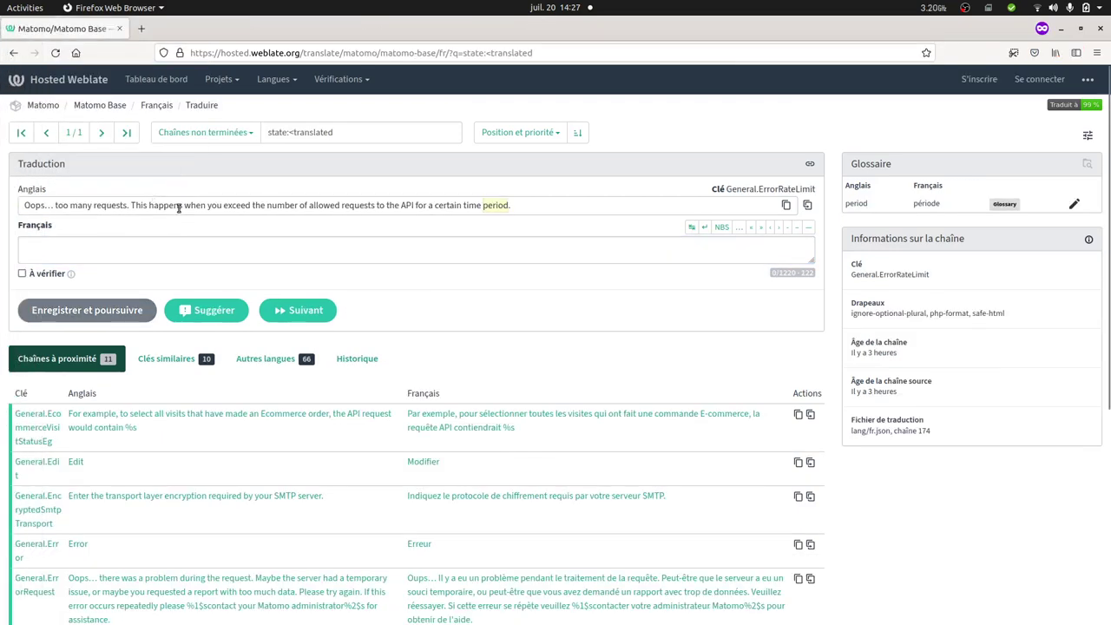
{"action": "key", "text": "ctrl+a"}
{"action": "left_click", "coordinate": [174, 201]}
{"action": "key", "text": "ctrl+a"}
{"action": "left_click", "coordinate": [410, 223]}
{"action": "left_click", "coordinate": [783, 205]}
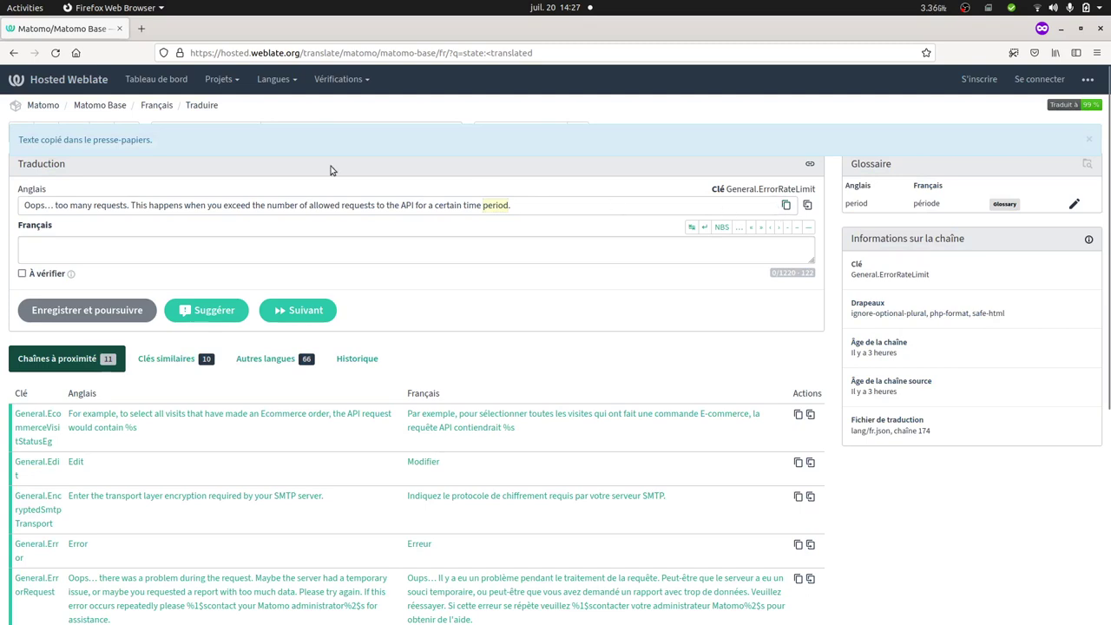
Step: Search all strings in the regular window for the copied sentence "Oops… too many requests. This happens when you exceed the number of allowed requests…"
{"action": "mouse_move", "coordinate": [2, 142]}
{"action": "left_click", "coordinate": [21, 108]}
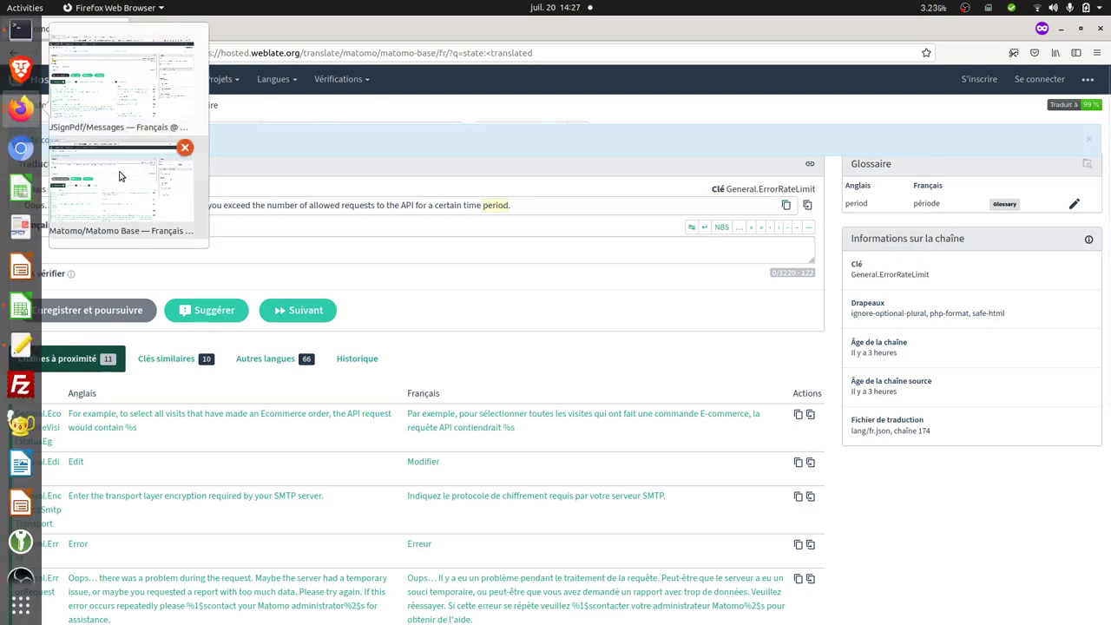
{"action": "left_click", "coordinate": [143, 94]}
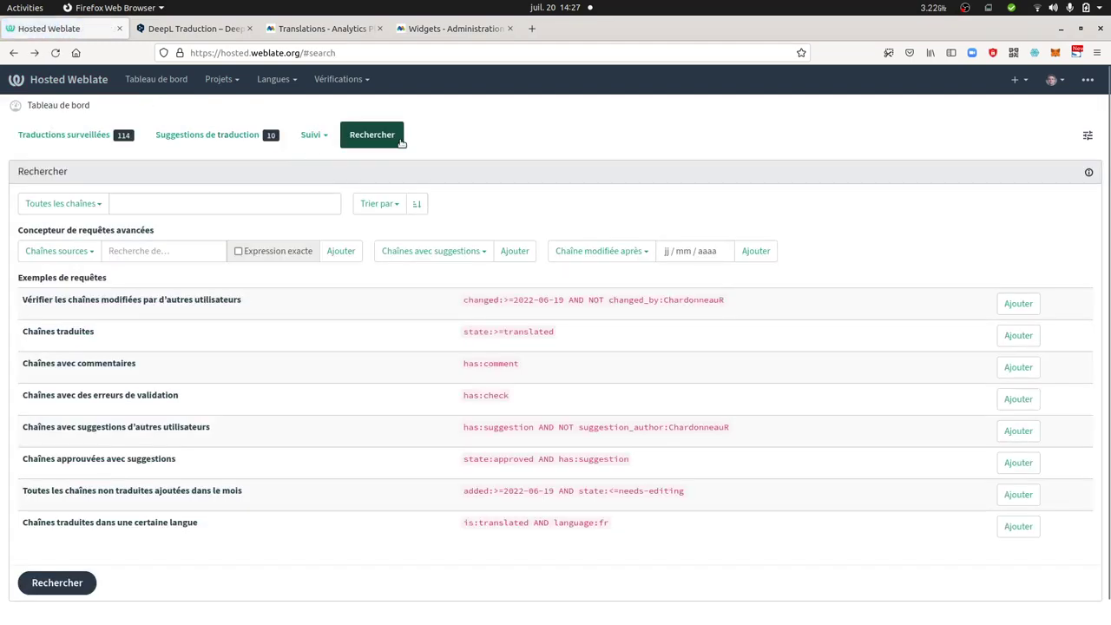
{"action": "left_click", "coordinate": [219, 203]}
{"action": "key", "text": "ctrl+v"}
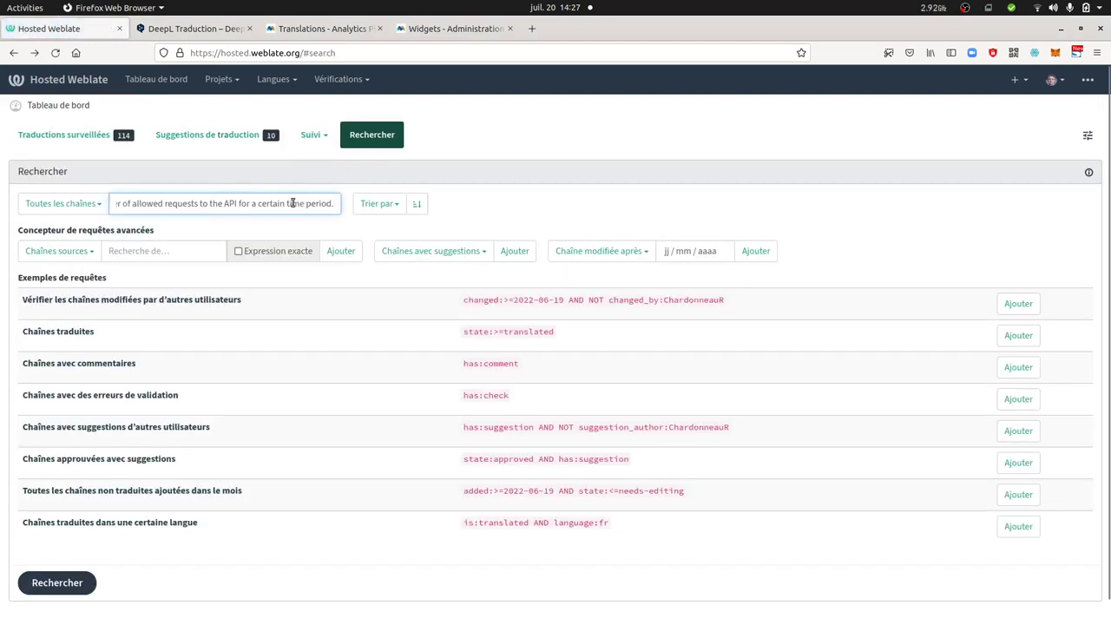
{"action": "key", "text": "Return"}
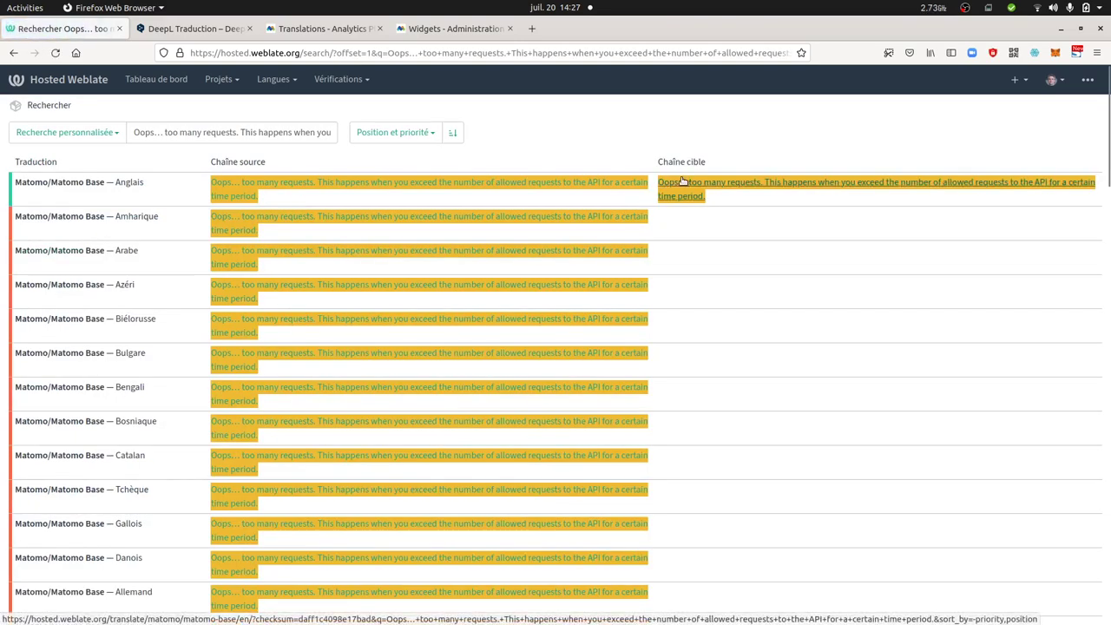
Step: Open the French Matomo Base entry from the search results in the translation editor
{"action": "scroll", "coordinate": [338, 354], "scroll_direction": "down", "scroll_amount": 4}
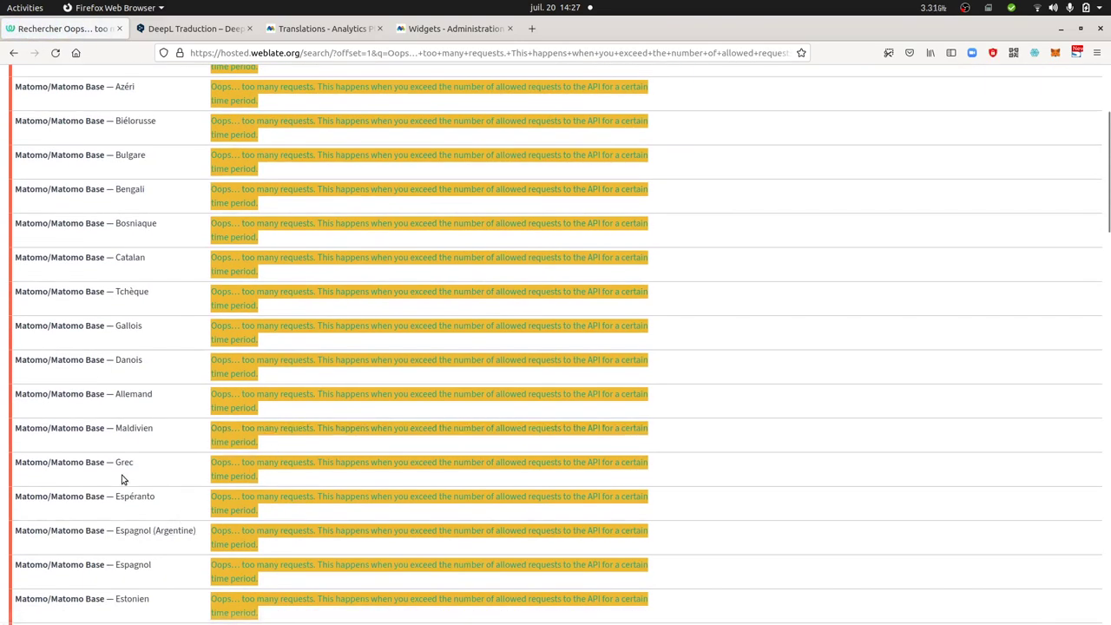
{"action": "scroll", "coordinate": [120, 520], "scroll_direction": "down", "scroll_amount": 5}
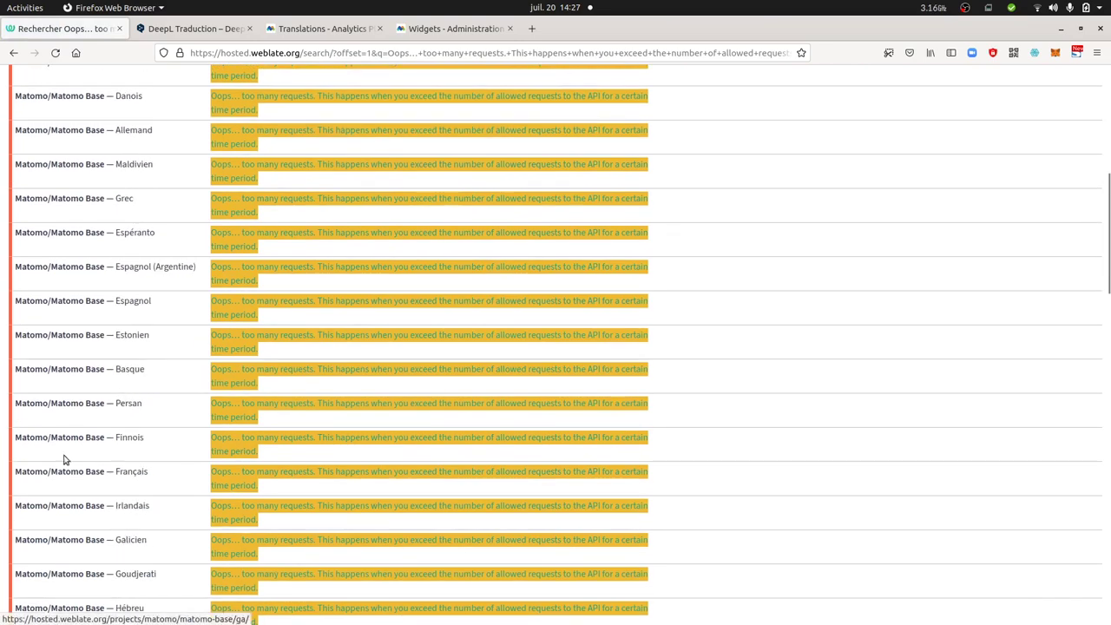
{"action": "left_click", "coordinate": [141, 474]}
{"action": "left_click", "coordinate": [242, 478]}
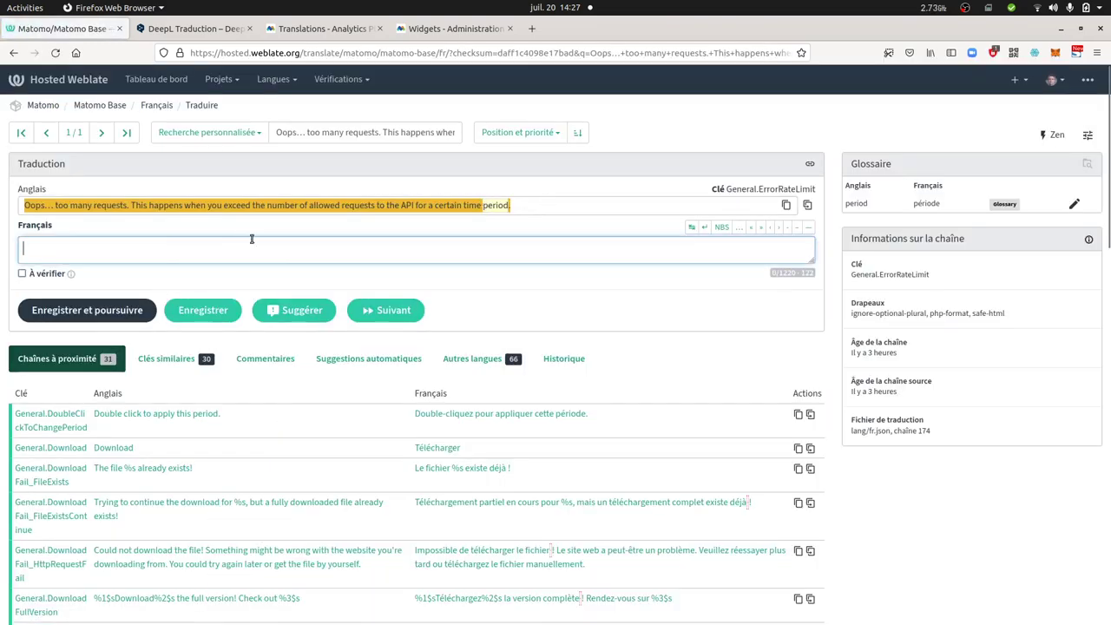
Step: Copy the English source text and replace the existing DeepL input with it to translate it into French
{"action": "left_click", "coordinate": [787, 207]}
{"action": "left_click", "coordinate": [192, 29]}
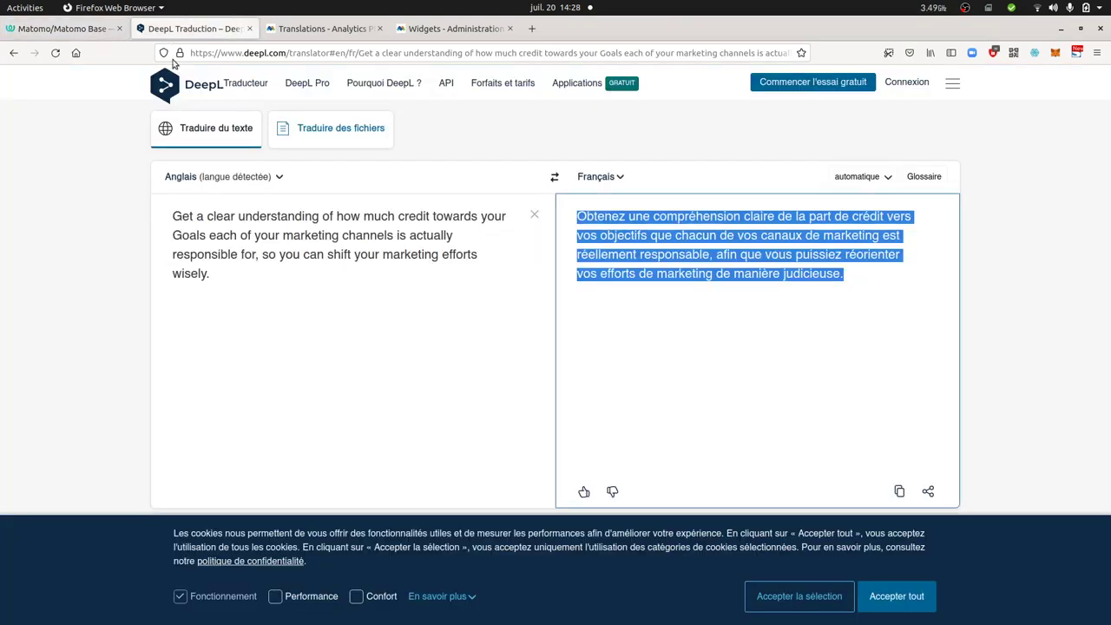
{"action": "left_click", "coordinate": [247, 256]}
{"action": "key", "text": "ctrl+a"}
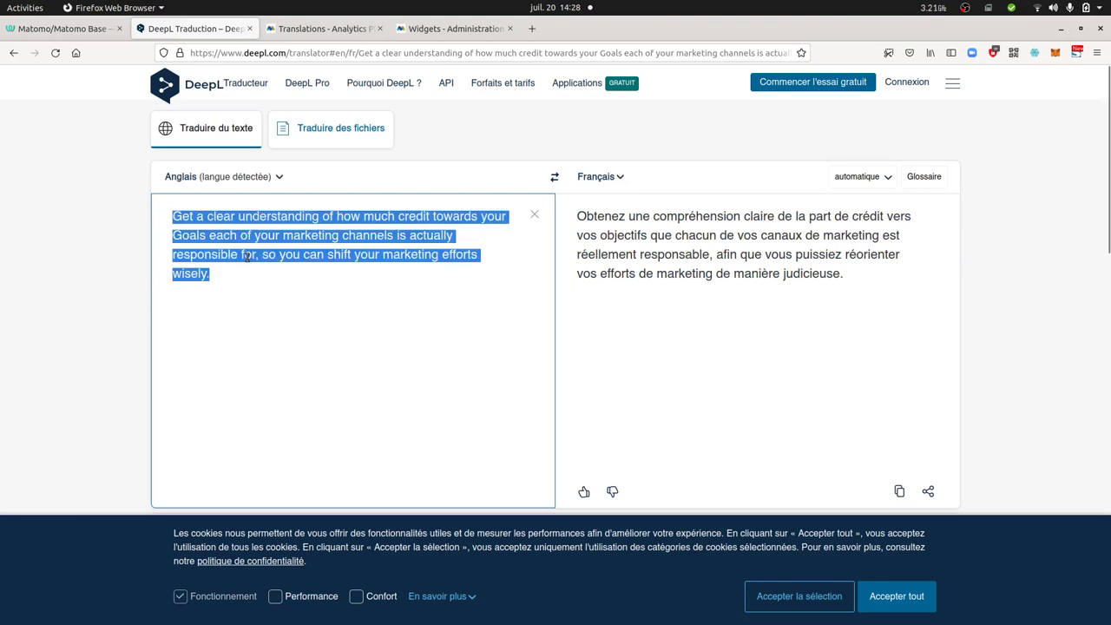
{"action": "key", "text": "ctrl+v"}
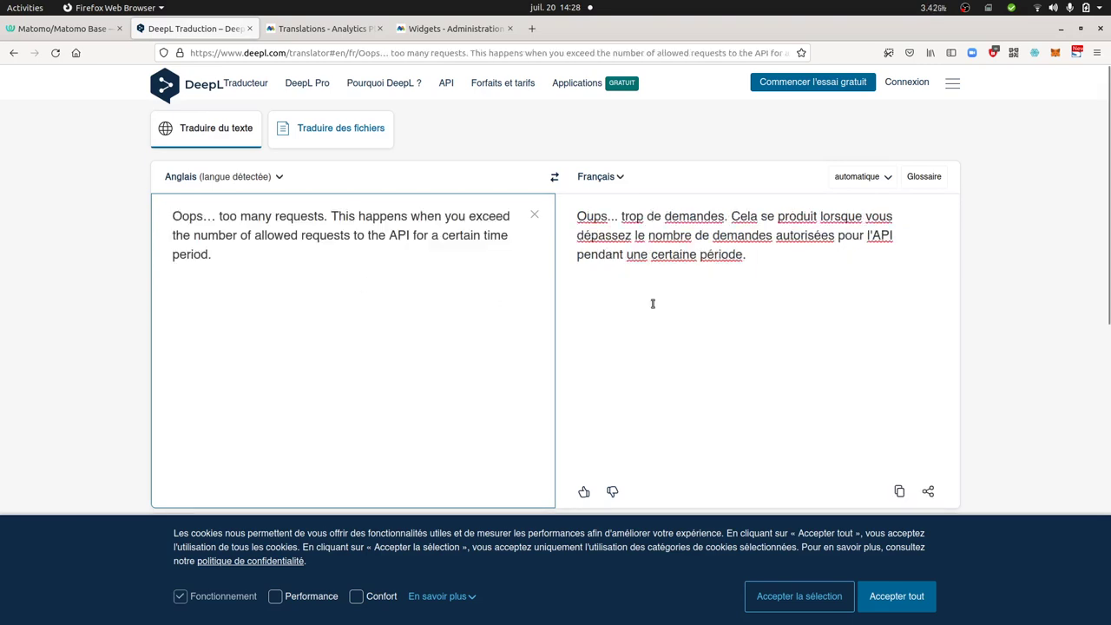
Step: Copy DeepL's French translation and paste it into the French translation field of the Matomo Base string in Weblate
{"action": "left_click", "coordinate": [658, 222]}
{"action": "key", "text": "ctrl+a"}
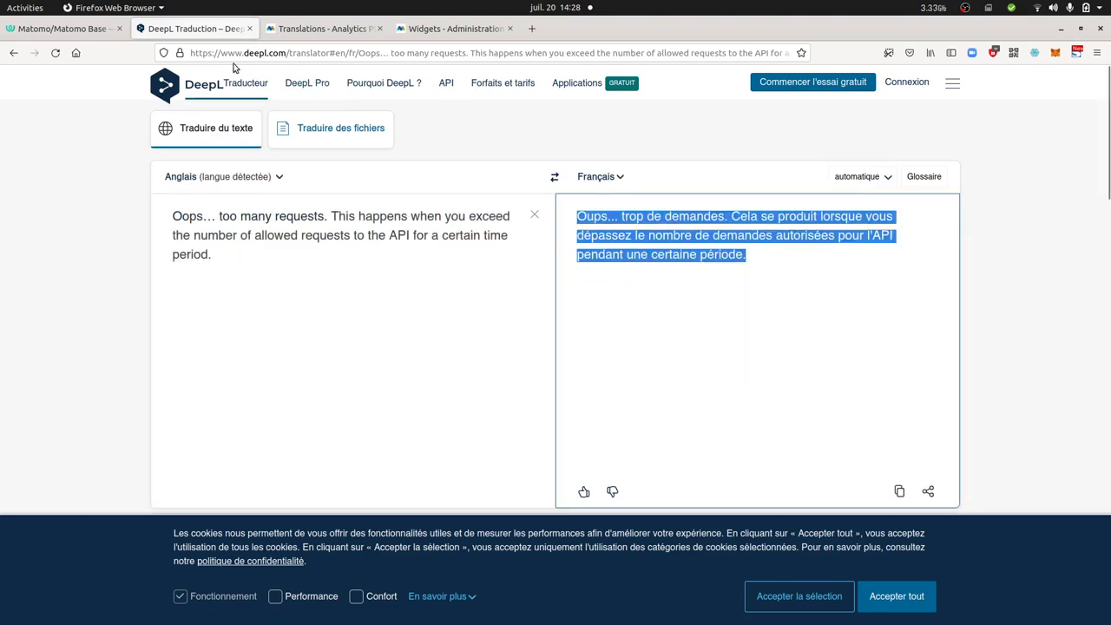
{"action": "left_click", "coordinate": [60, 28]}
{"action": "left_click", "coordinate": [85, 252]}
{"action": "key", "text": "ctrl+v"}
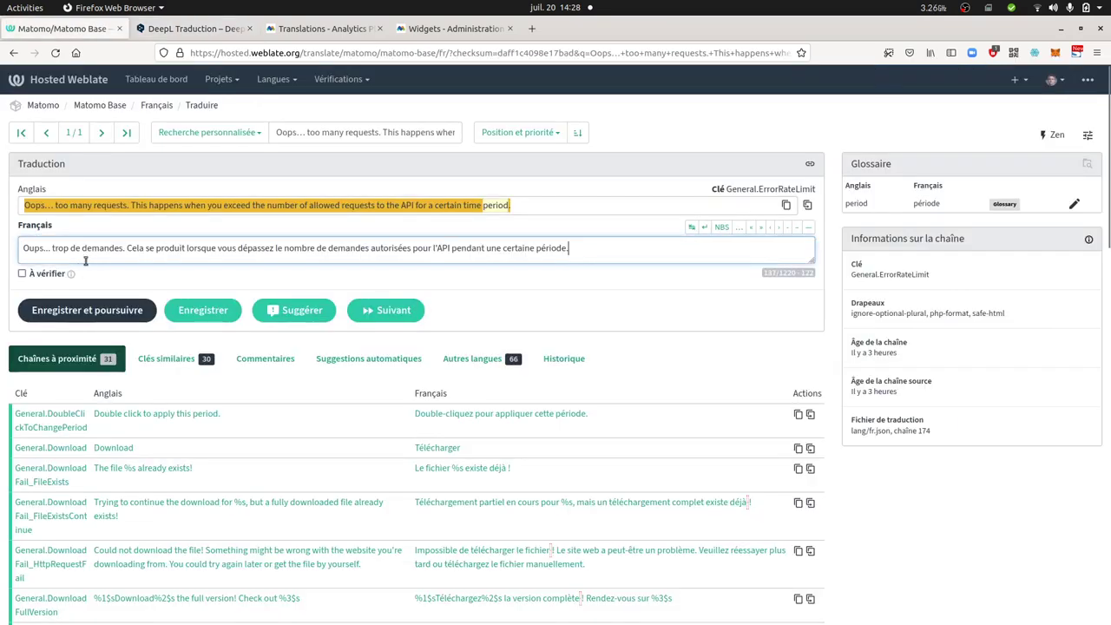
Step: Replace both occurrences of "demandes" in the French translation with "requêtes"
{"action": "left_click_drag", "start_coordinate": [83, 249], "coordinate": [122, 248]}
{"action": "type", "text": "requêt"}
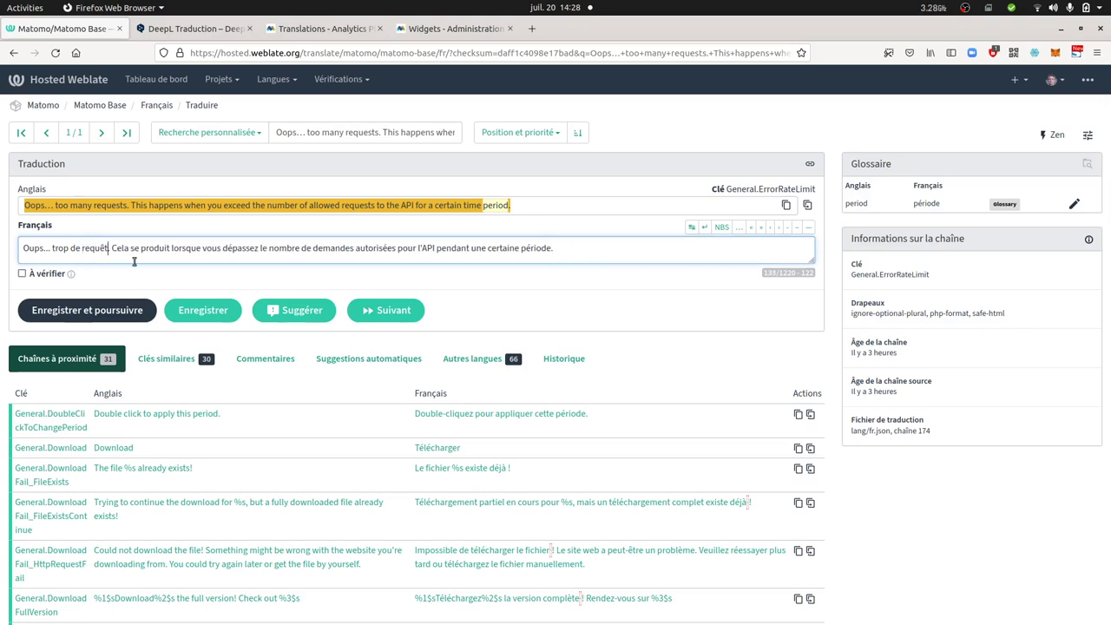
{"action": "type", "text": "es."}
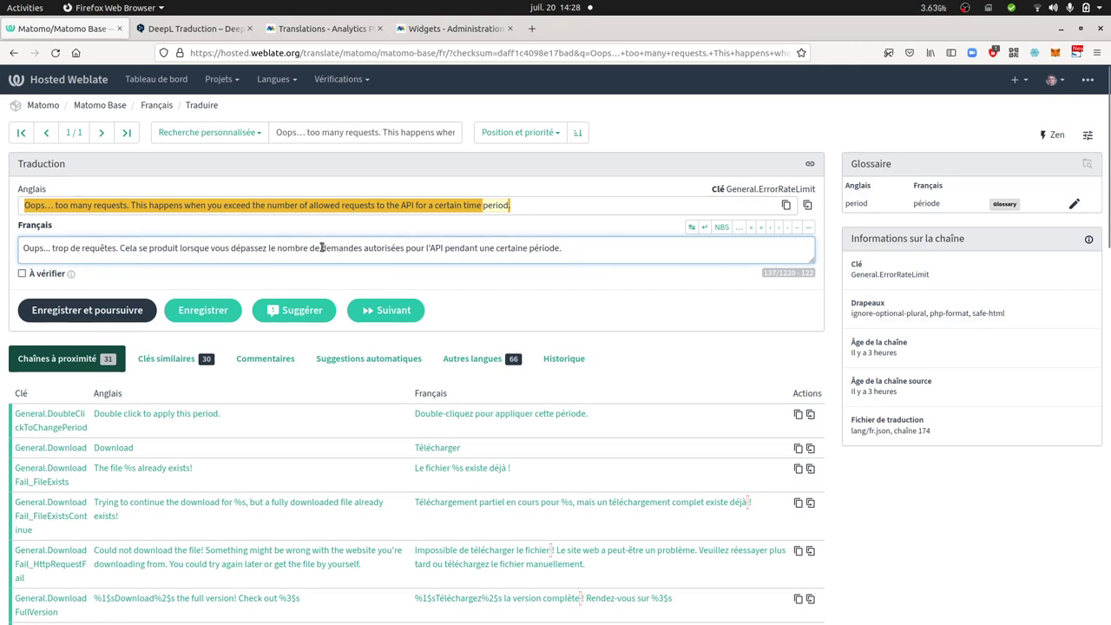
{"action": "left_click_drag", "start_coordinate": [321, 247], "coordinate": [358, 249]}
{"action": "type", "text": "requêtes"}
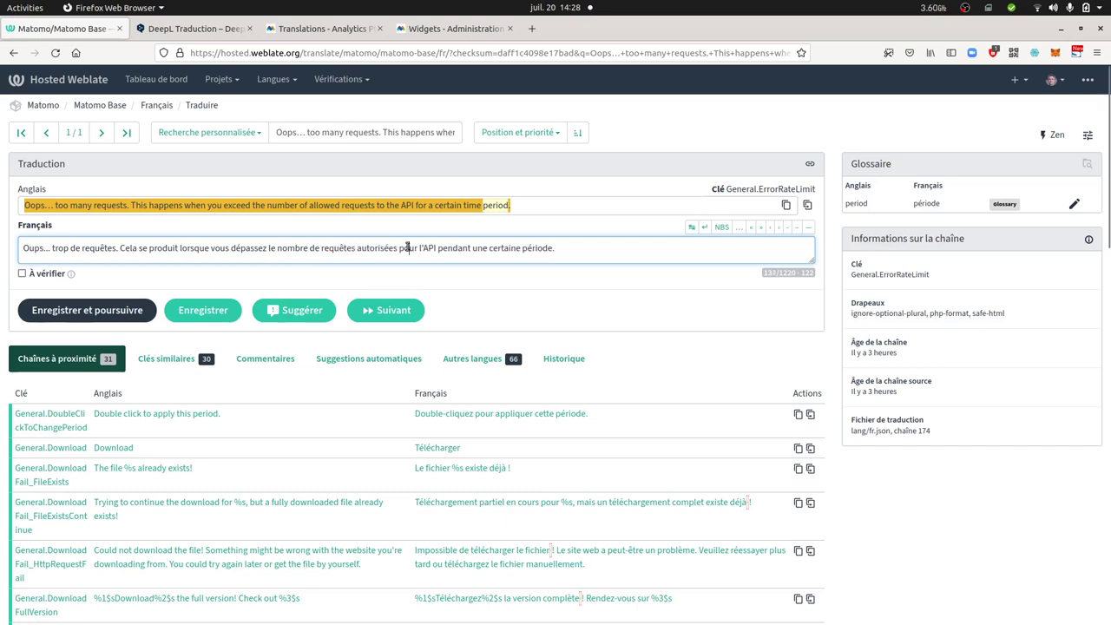
Step: Reword the end of the French translation to "par l'API pour une certaine période de temps"
{"action": "key", "text": "Delete"}
{"action": "key", "text": "Delete"}
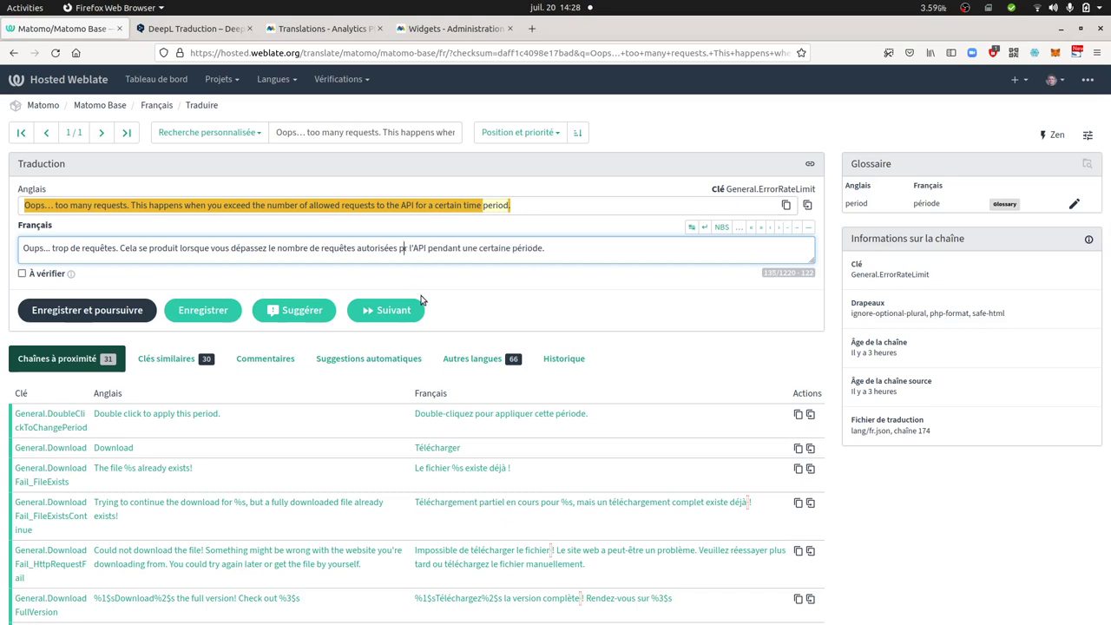
{"action": "key", "text": "BackSpace"}
{"action": "type", "text": "a"}
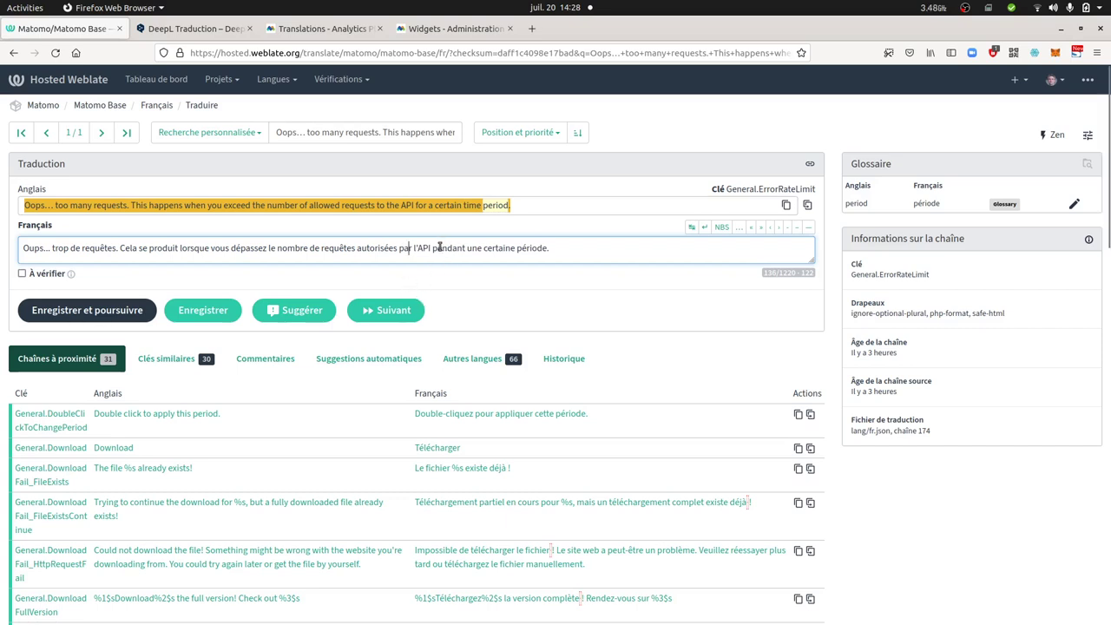
{"action": "left_click_drag", "start_coordinate": [438, 247], "coordinate": [469, 249]}
{"action": "type", "text": "our"}
{"action": "type", "text": "de temps"}
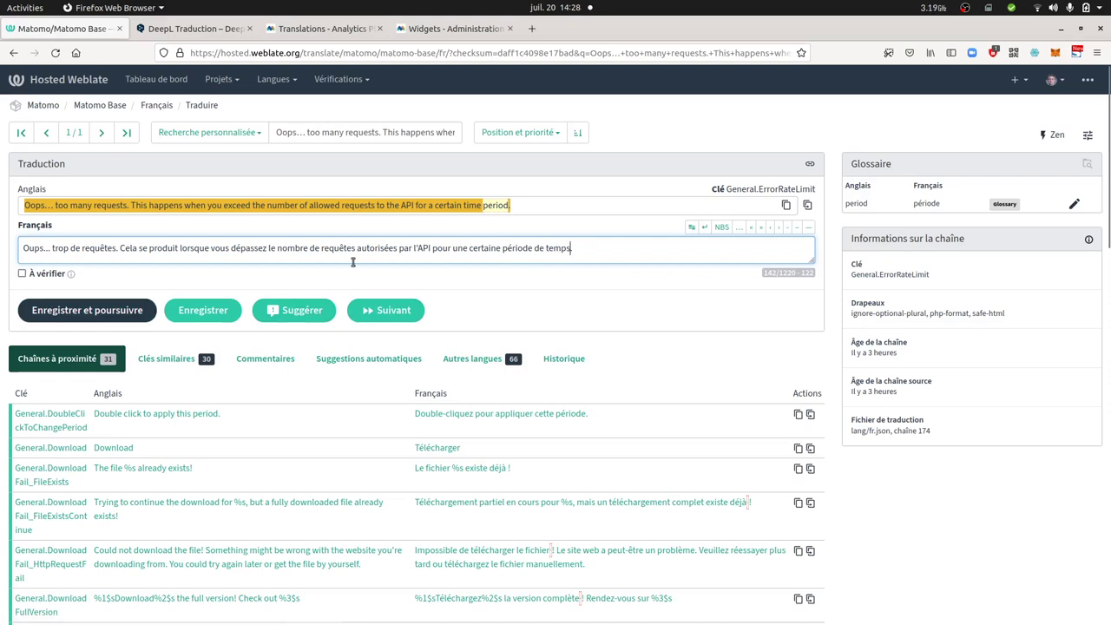
Step: Save the French translation of the error string and continue, then review the Matomo Base French overview
{"action": "left_click", "coordinate": [128, 311]}
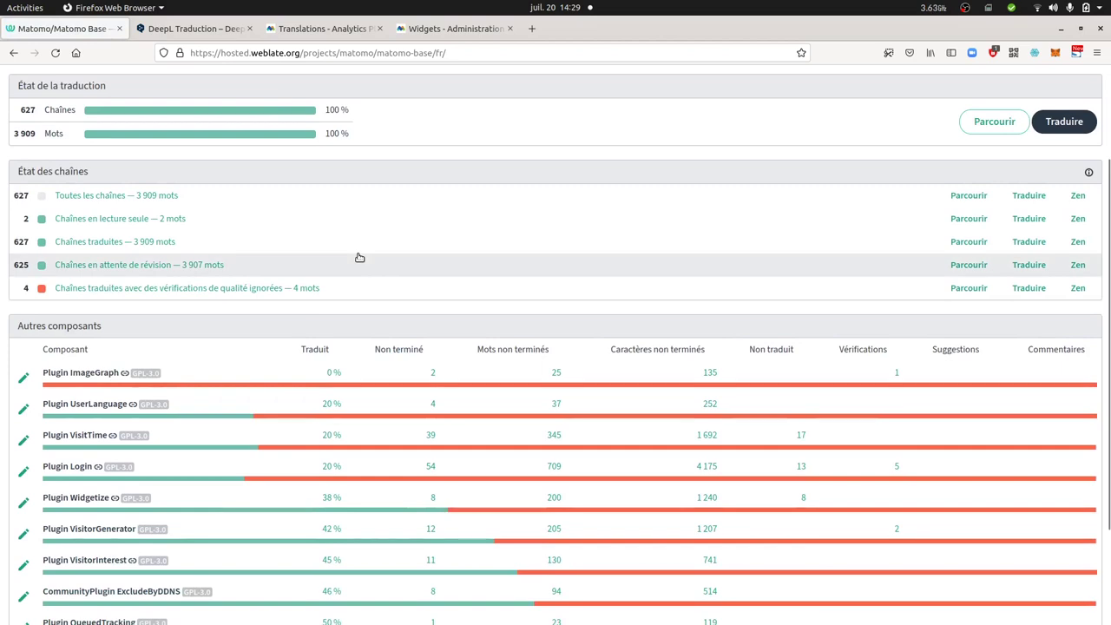
{"action": "scroll", "coordinate": [359, 257], "scroll_direction": "down", "scroll_amount": 3}
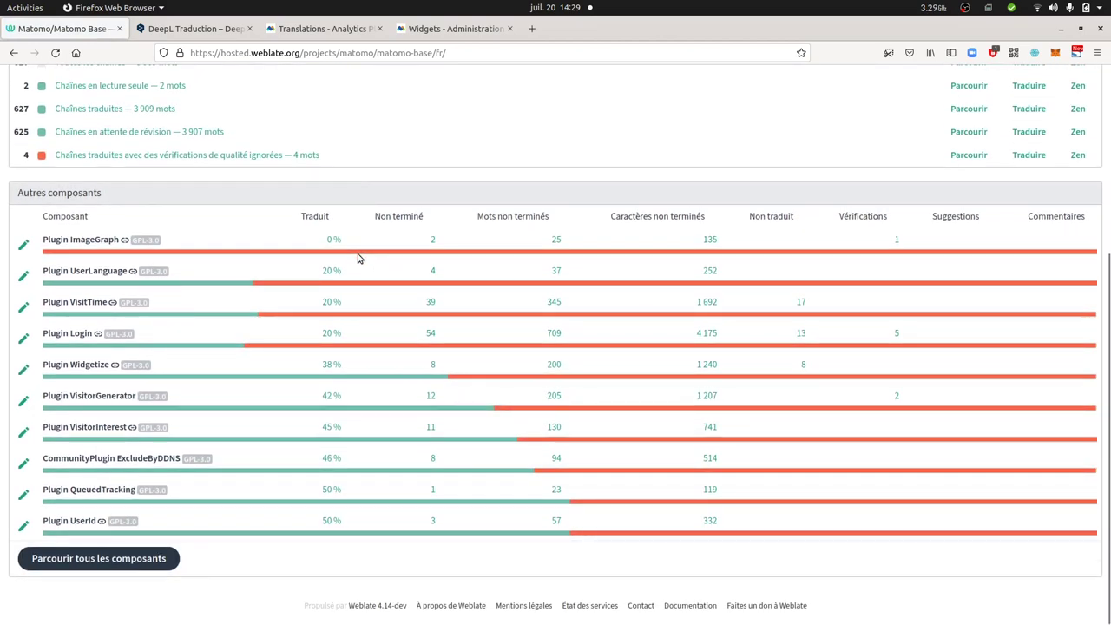
{"action": "scroll", "coordinate": [359, 258], "scroll_direction": "up", "scroll_amount": 5}
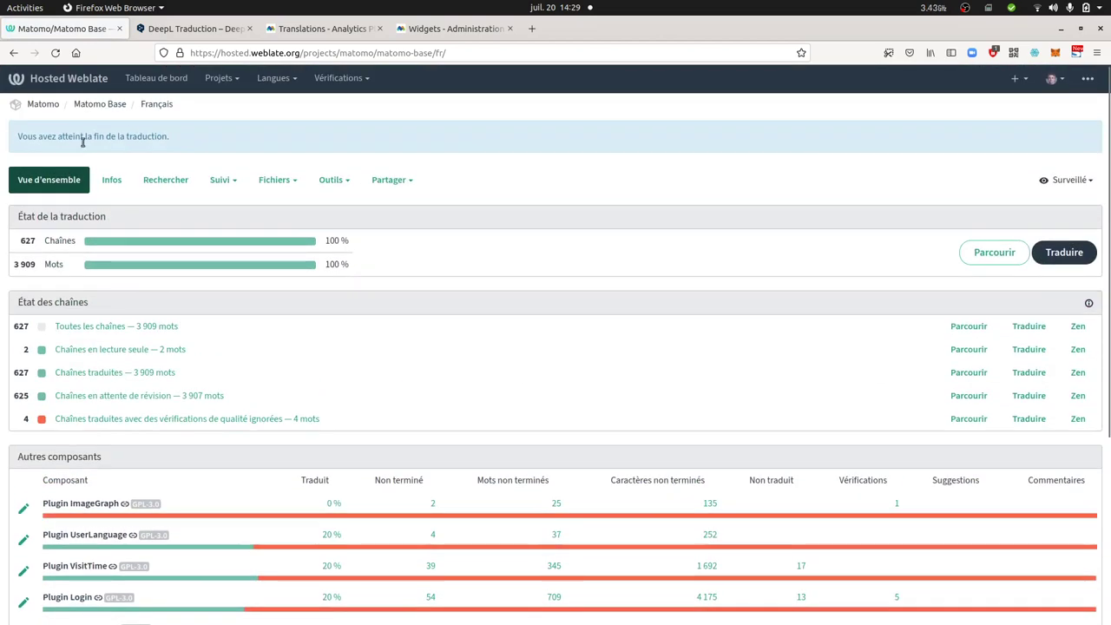
Step: Open the unfinished French strings of Plugin AdvertisingConversionExport in the Matomo Premium Plugins project for translation
{"action": "left_click", "coordinate": [219, 78]}
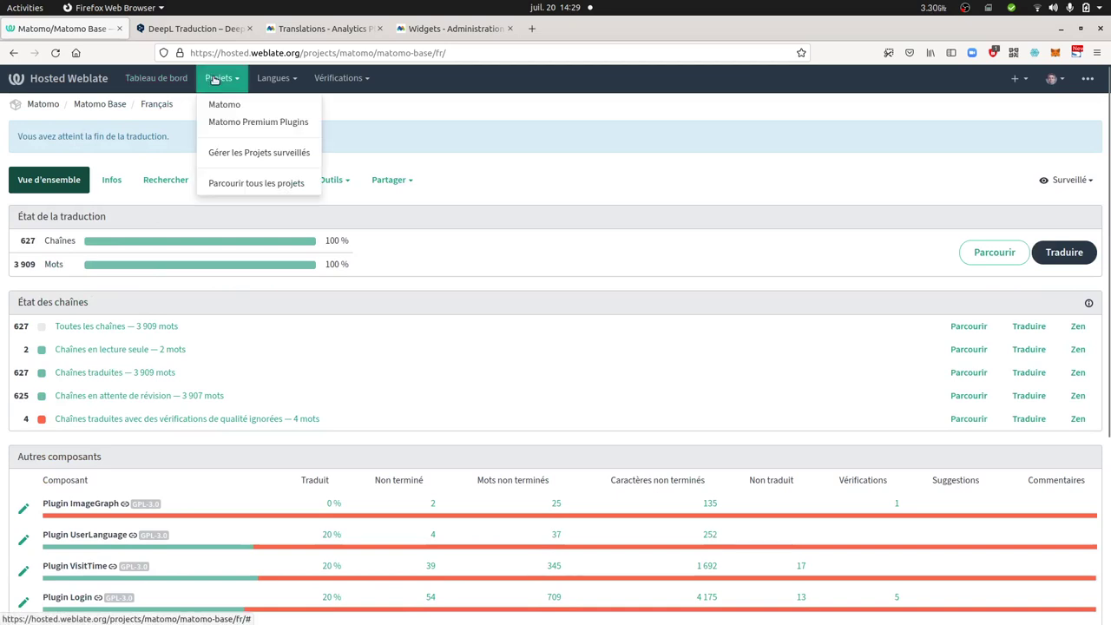
{"action": "left_click", "coordinate": [247, 128]}
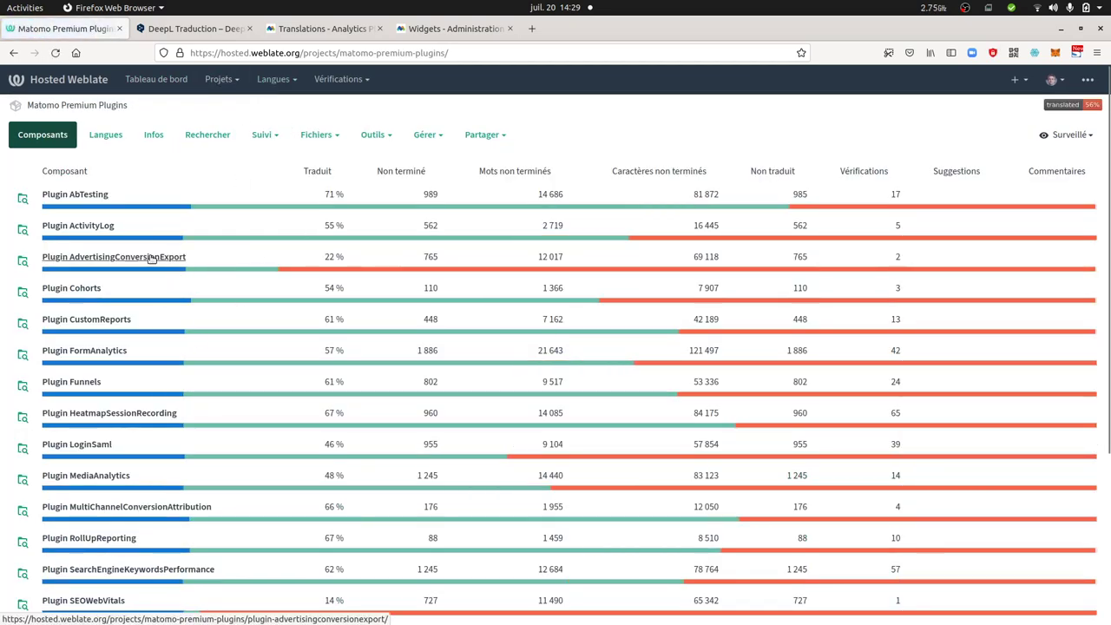
{"action": "left_click", "coordinate": [151, 256]}
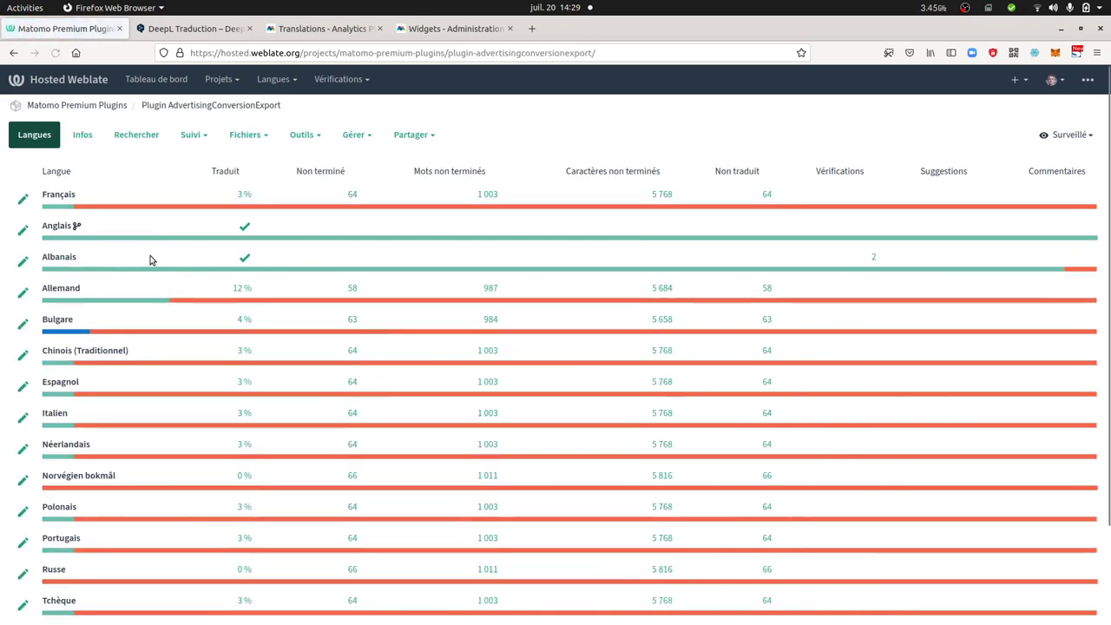
{"action": "scroll", "coordinate": [101, 448], "scroll_direction": "down", "scroll_amount": 3}
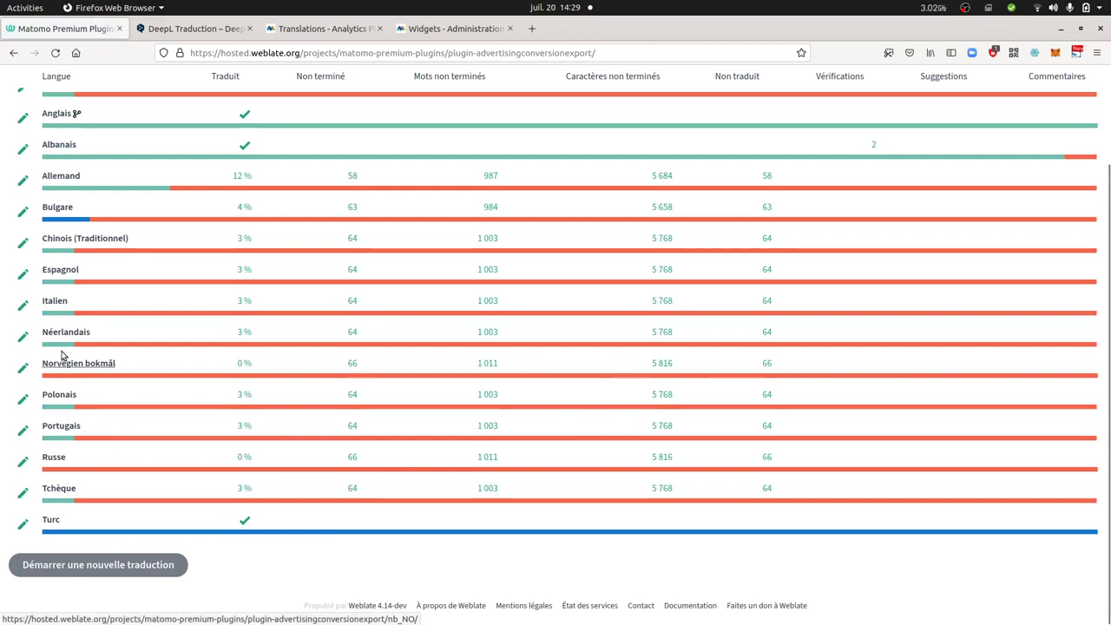
{"action": "scroll", "coordinate": [81, 185], "scroll_direction": "up", "scroll_amount": 3}
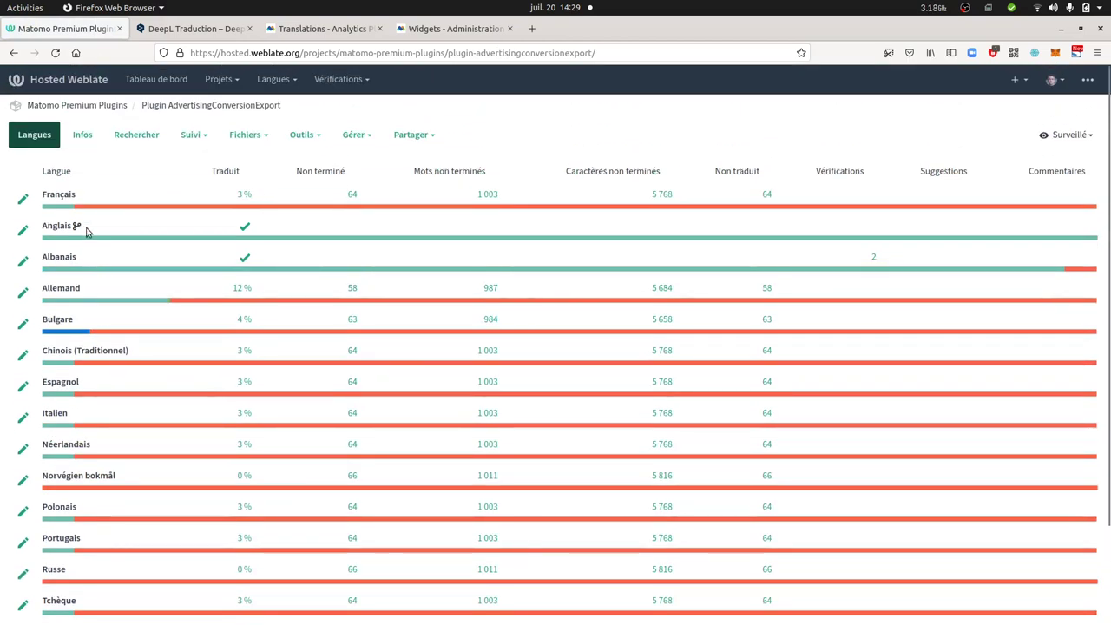
{"action": "left_click", "coordinate": [57, 196]}
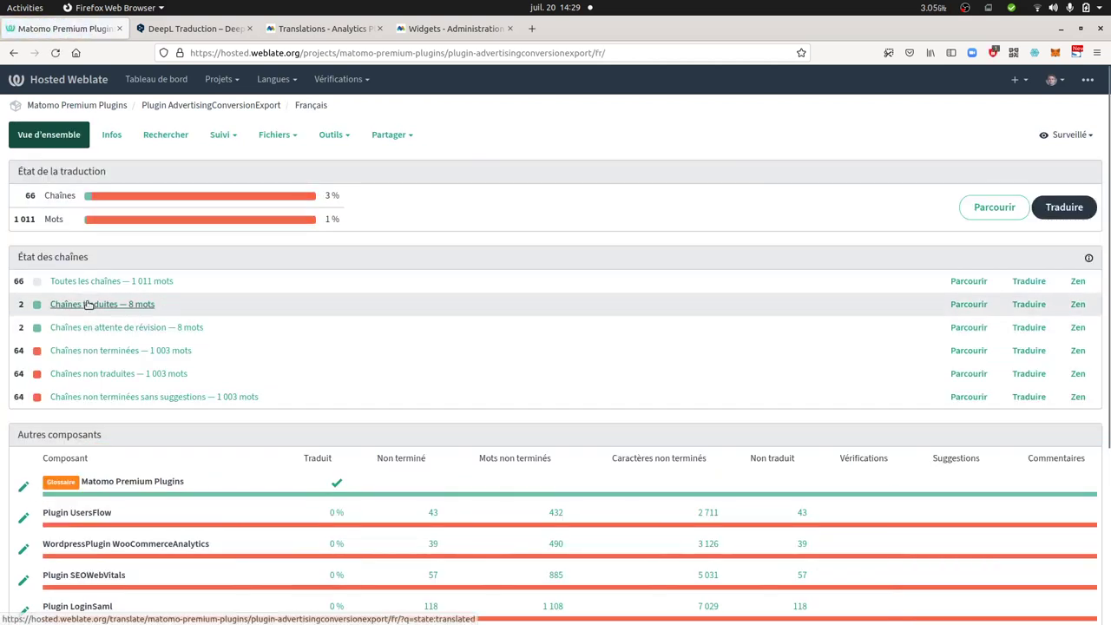
{"action": "left_click", "coordinate": [95, 352]}
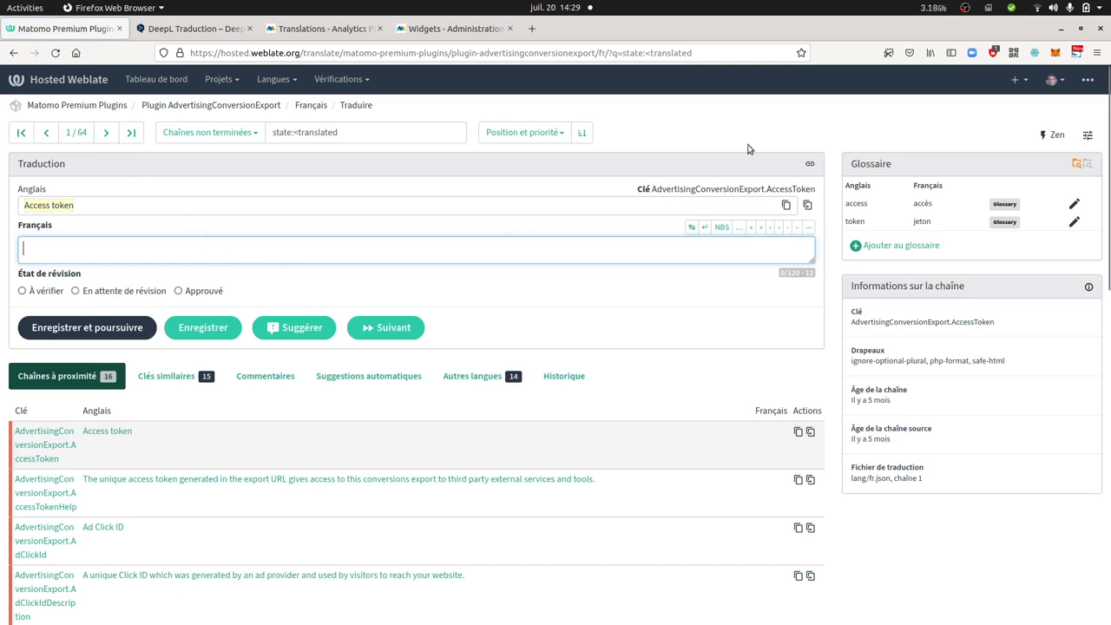
Step: Copy the English source string "Access token" and replace the existing DeepL input with it to translate it into French
{"action": "left_click", "coordinate": [807, 205]}
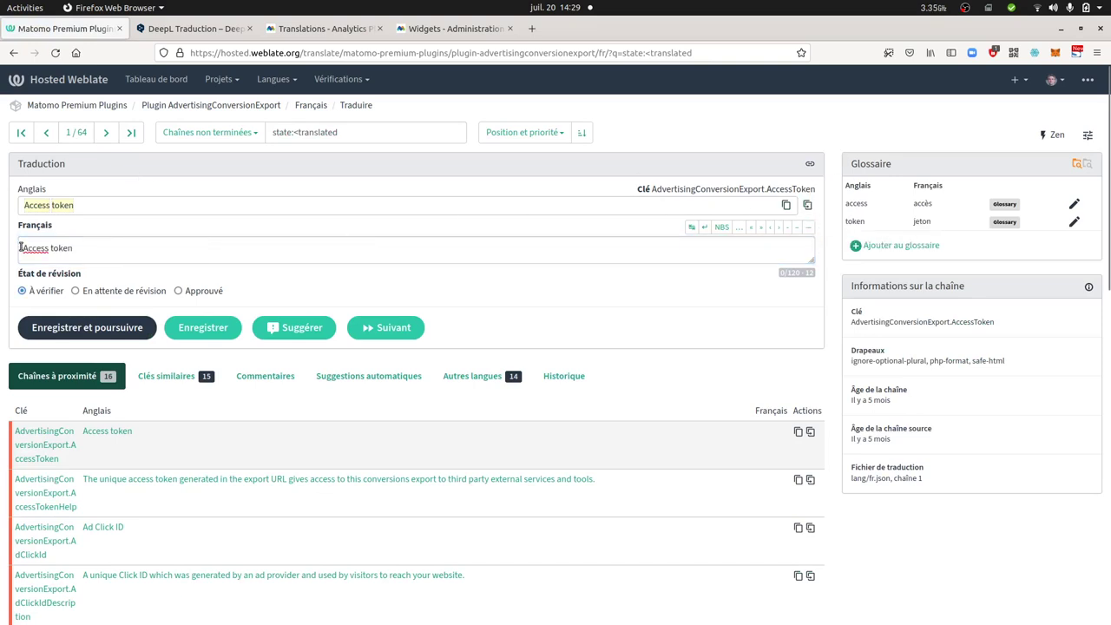
{"action": "left_click_drag", "start_coordinate": [54, 248], "coordinate": [38, 224]}
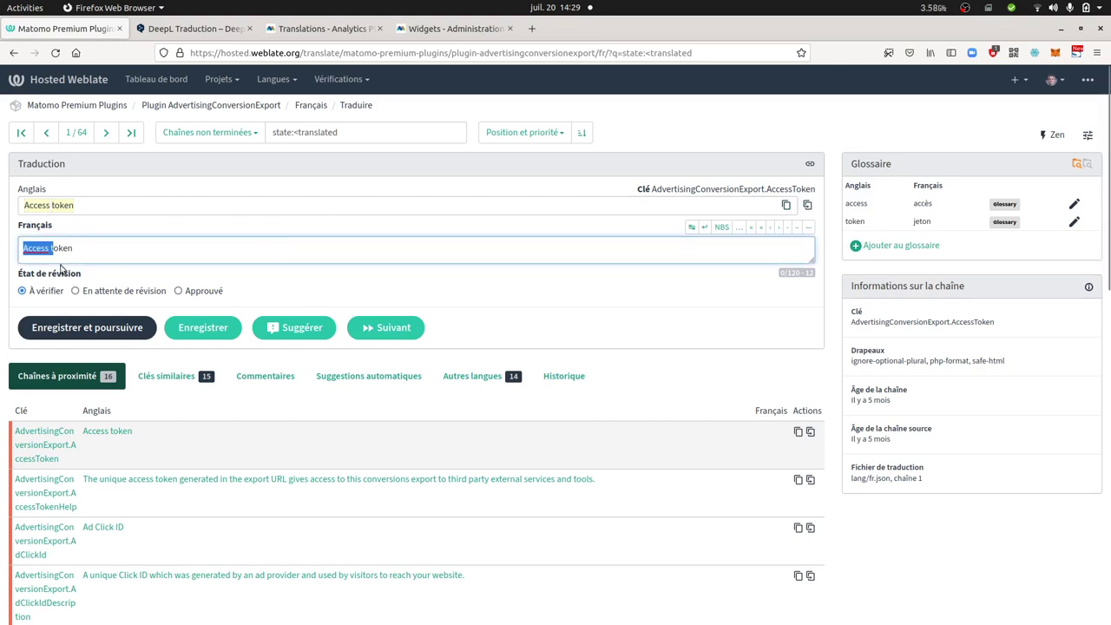
{"action": "left_click", "coordinate": [785, 205]}
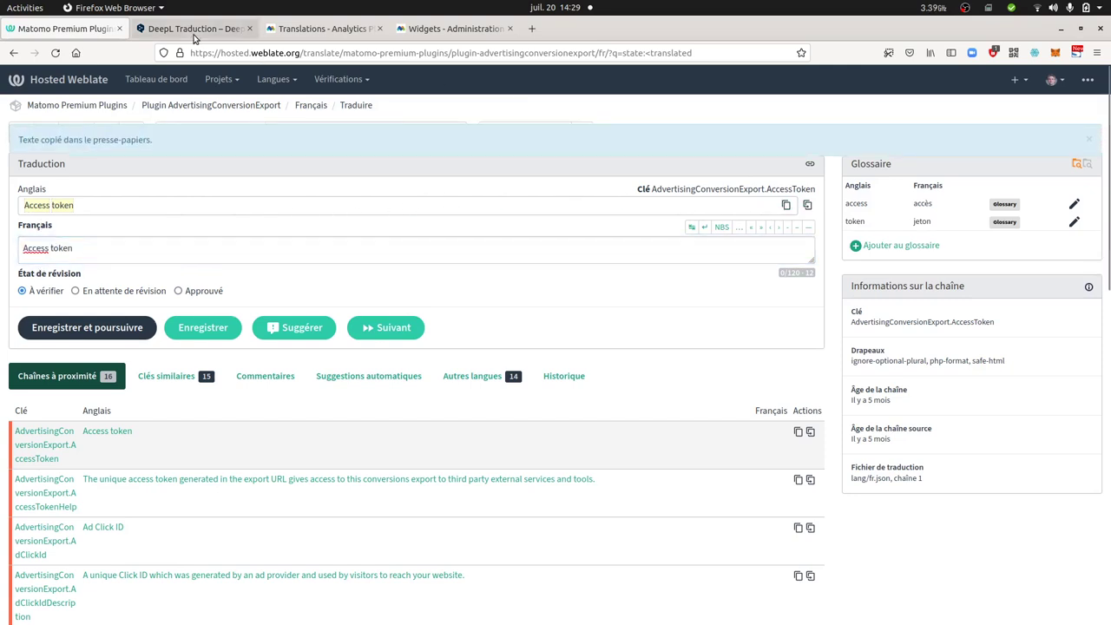
{"action": "left_click", "coordinate": [194, 29]}
{"action": "left_click", "coordinate": [243, 252]}
{"action": "key", "text": "ctrl+a"}
{"action": "key", "text": "ctrl+v"}
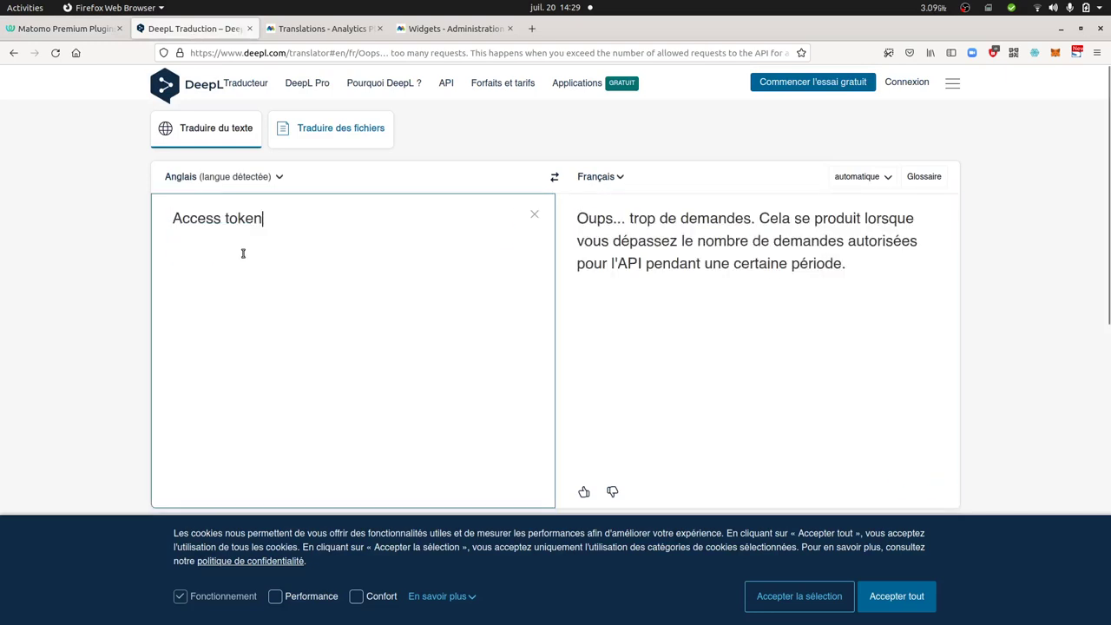
Step: Copy DeepL's translation "Jeton d'accès" and replace the content of the French translation field in Weblate with it
{"action": "left_click_drag", "start_coordinate": [670, 229], "coordinate": [570, 215]}
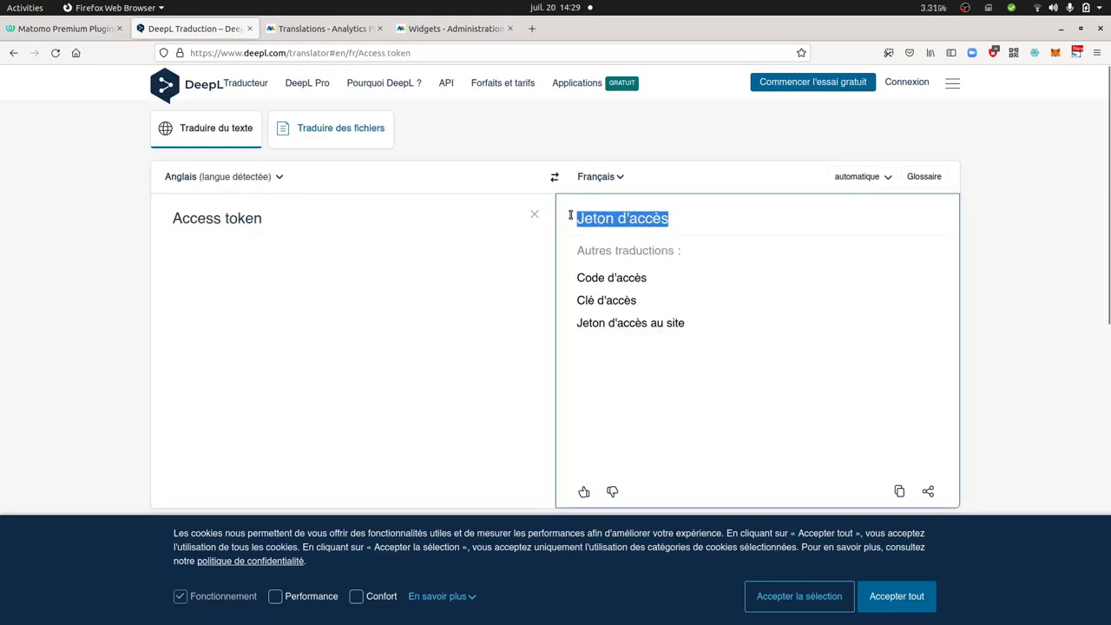
{"action": "key", "text": "ctrl+x"}
{"action": "left_click", "coordinate": [103, 26]}
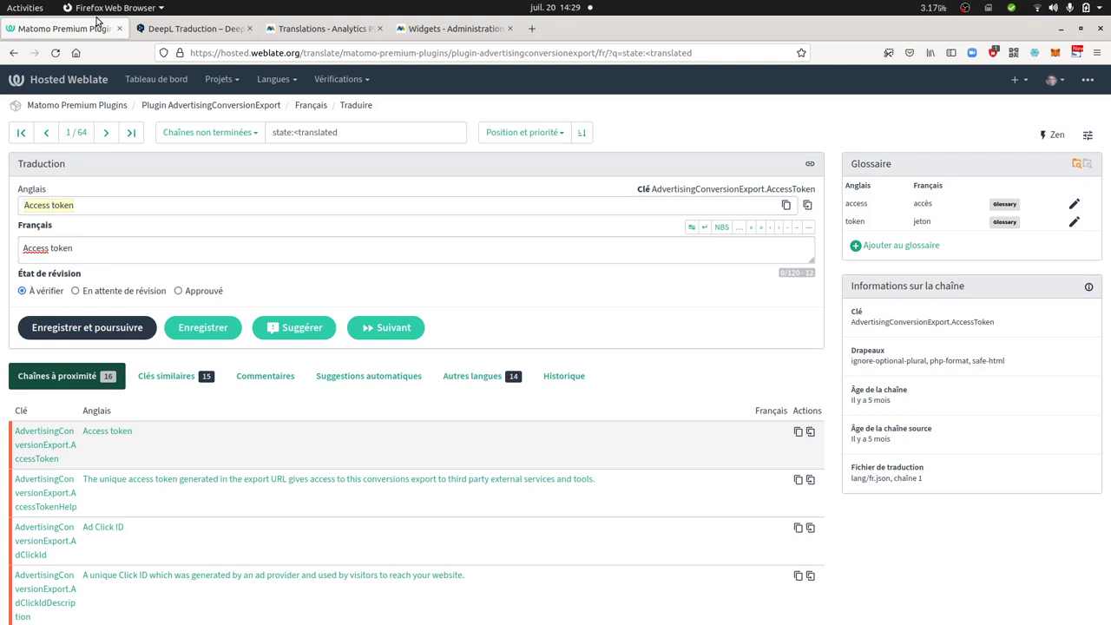
{"action": "left_click_drag", "start_coordinate": [107, 263], "coordinate": [108, 249]}
{"action": "left_click", "coordinate": [108, 250]}
{"action": "key", "text": "ctrl+a"}
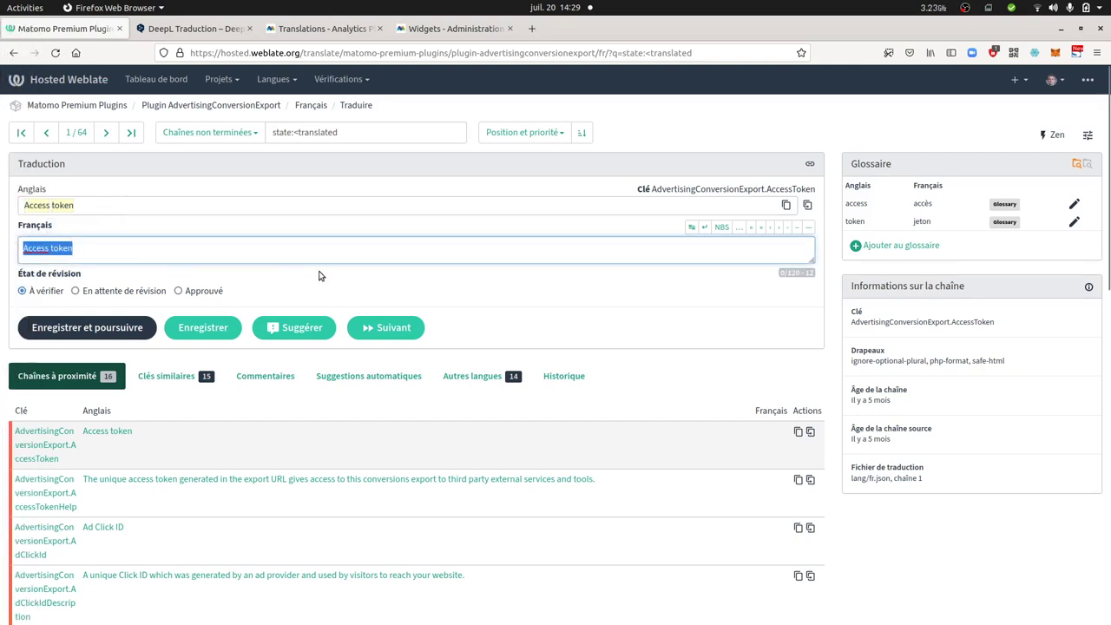
{"action": "key", "text": "ctrl+v"}
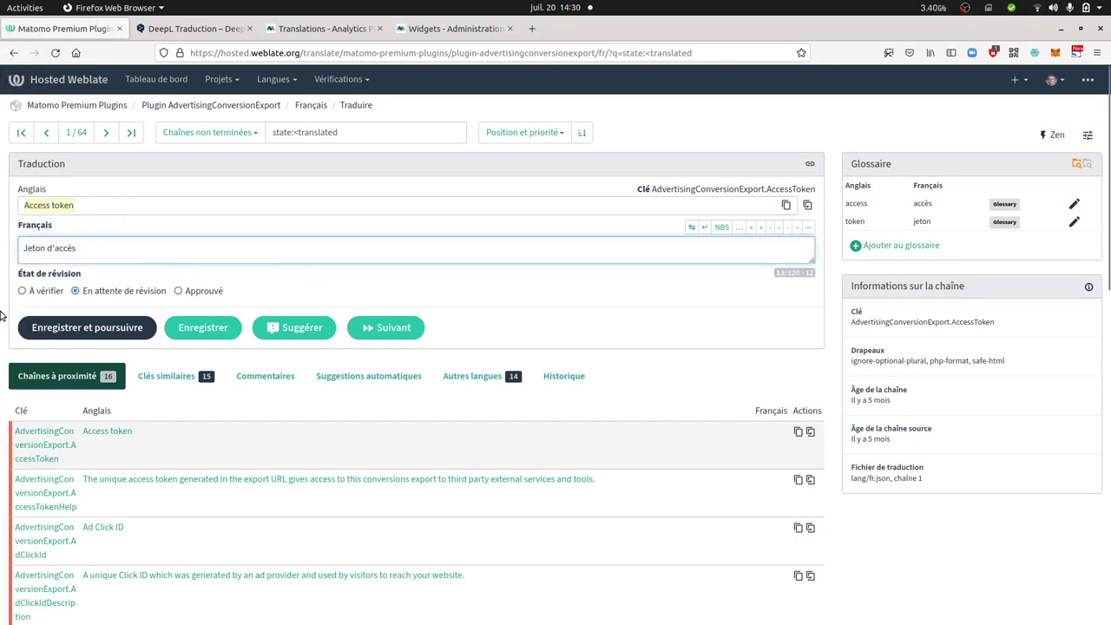
Step: Set the translation's review state to "En attente de révision", save it and continue to the following string
{"action": "left_click", "coordinate": [74, 290]}
{"action": "left_click", "coordinate": [95, 327]}
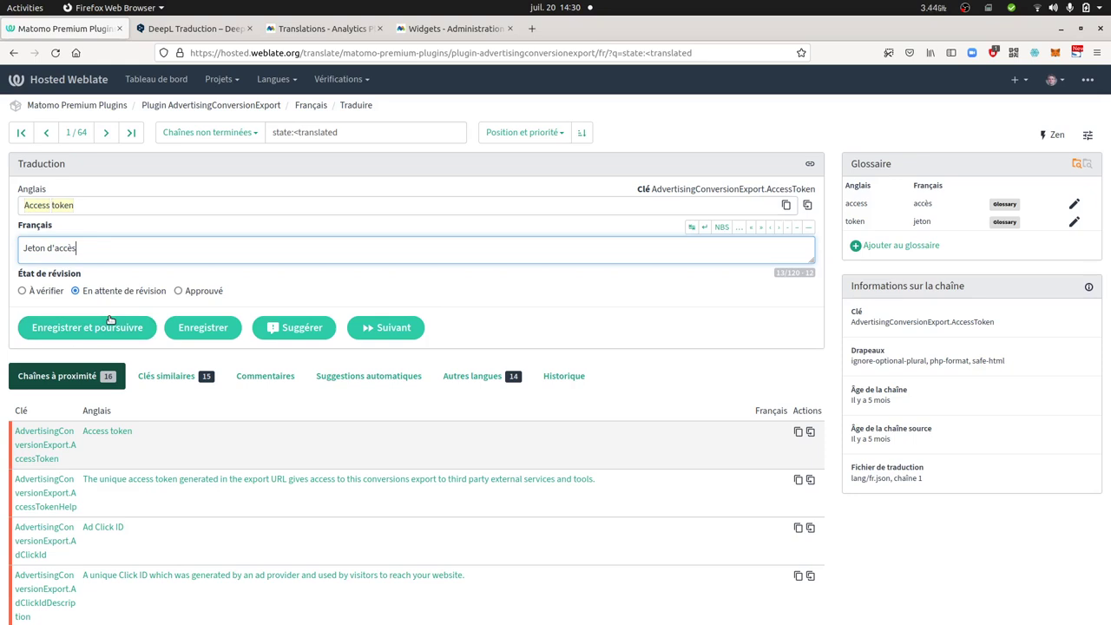
{"action": "left_click", "coordinate": [110, 327]}
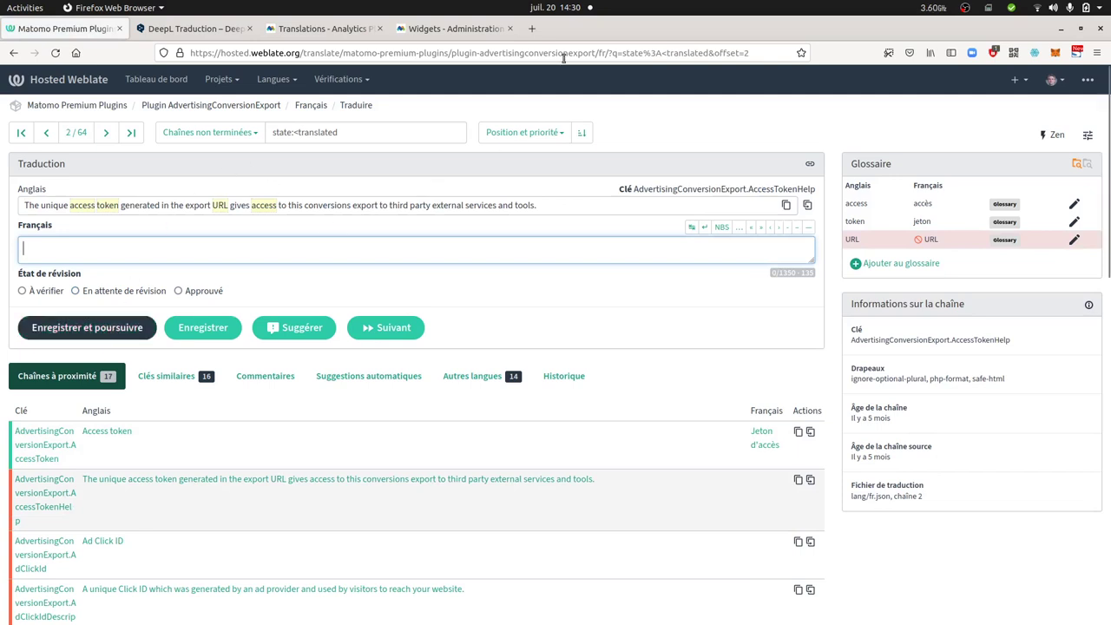
Step: In a new browser tab, view the matomo-org/matomo GitHub pull requests, previewing "Translations update from Hosted Weblate", and open the repository's milestones
{"action": "left_click", "coordinate": [523, 30]}
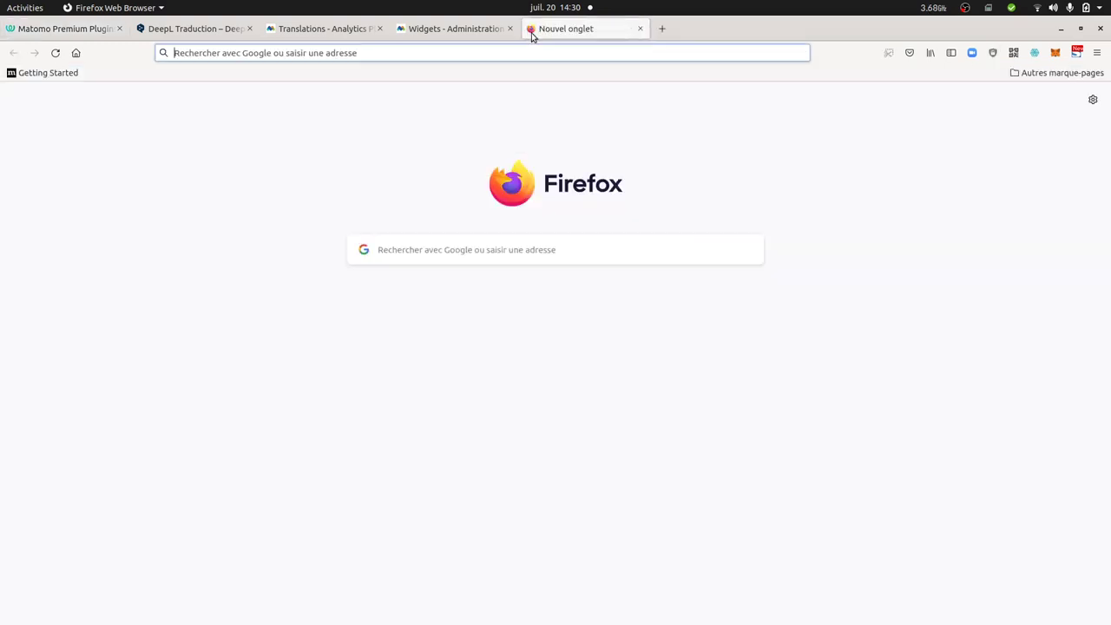
{"action": "type", "text": "github.com/"}
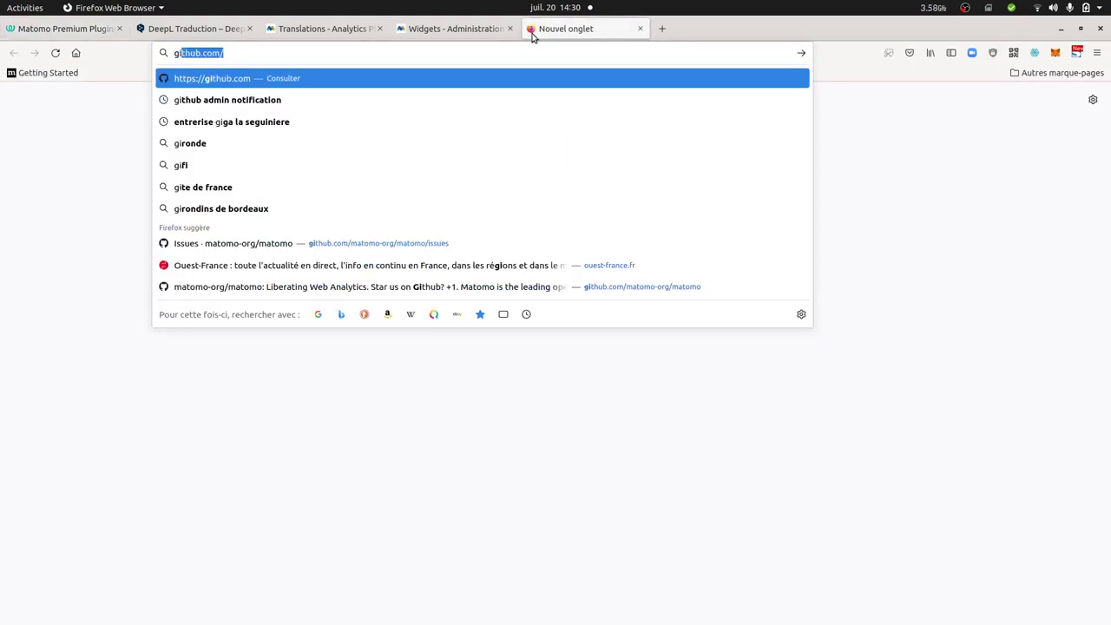
{"action": "left_click", "coordinate": [466, 242]}
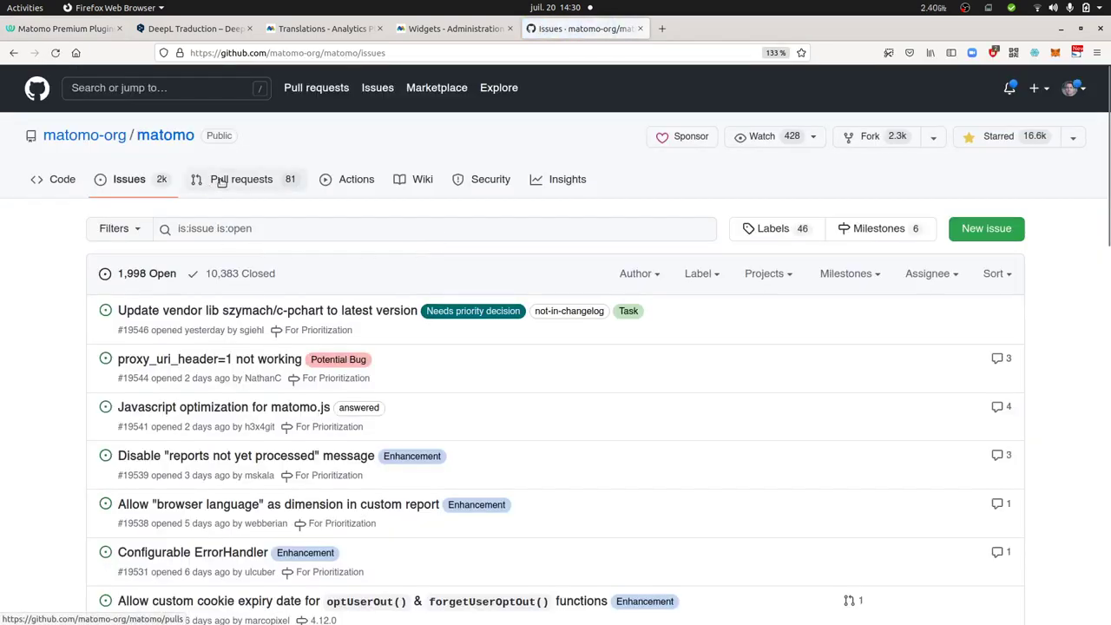
{"action": "left_click", "coordinate": [221, 180]}
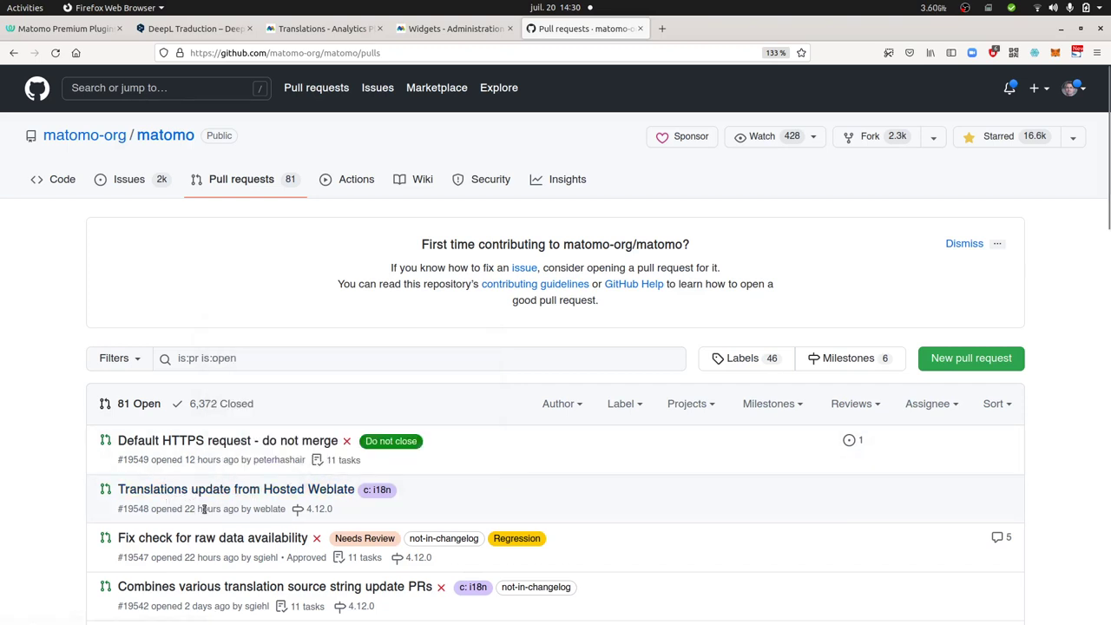
{"action": "mouse_move", "coordinate": [223, 494]}
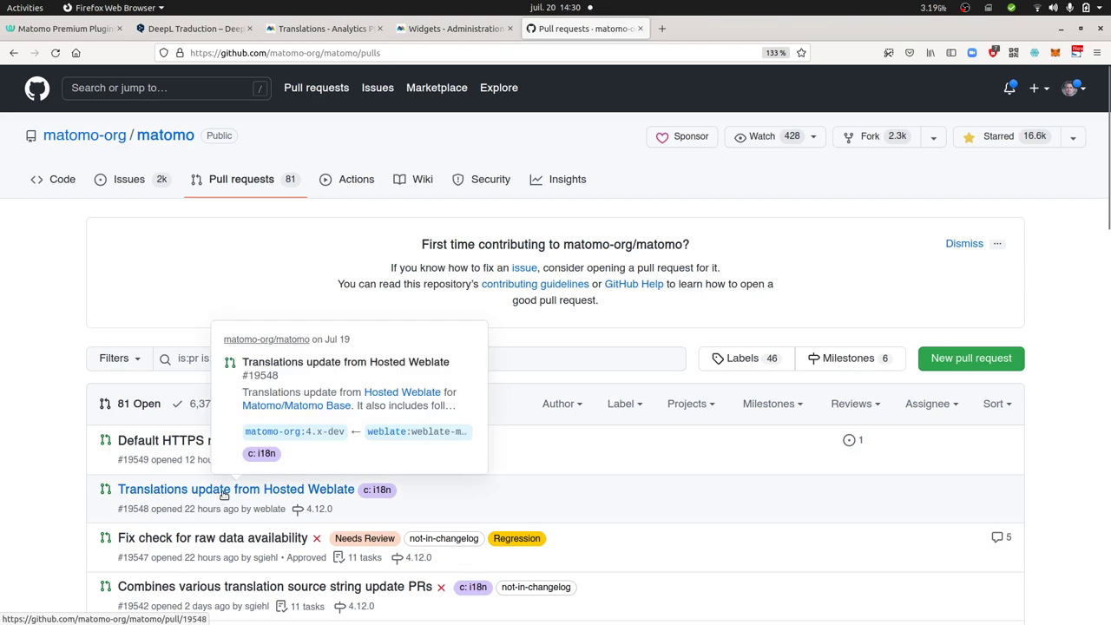
{"action": "left_click", "coordinate": [848, 358]}
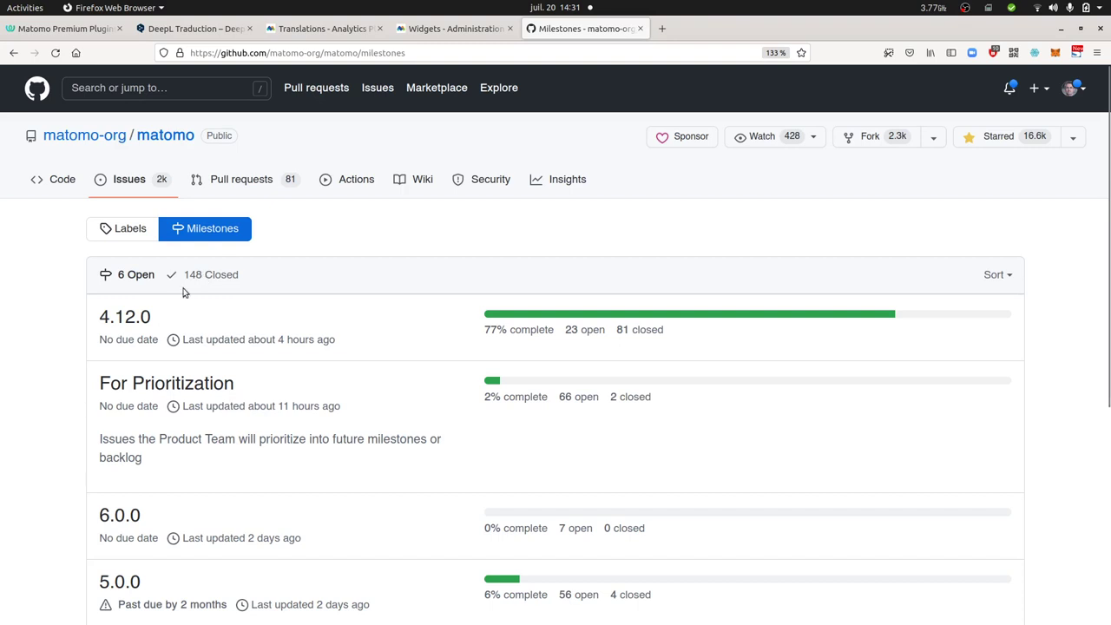
Step: Look up the Matomo instance's version with the XML example of API.getMatomoVersion, and return to the GitHub milestones
{"action": "left_click", "coordinate": [464, 31]}
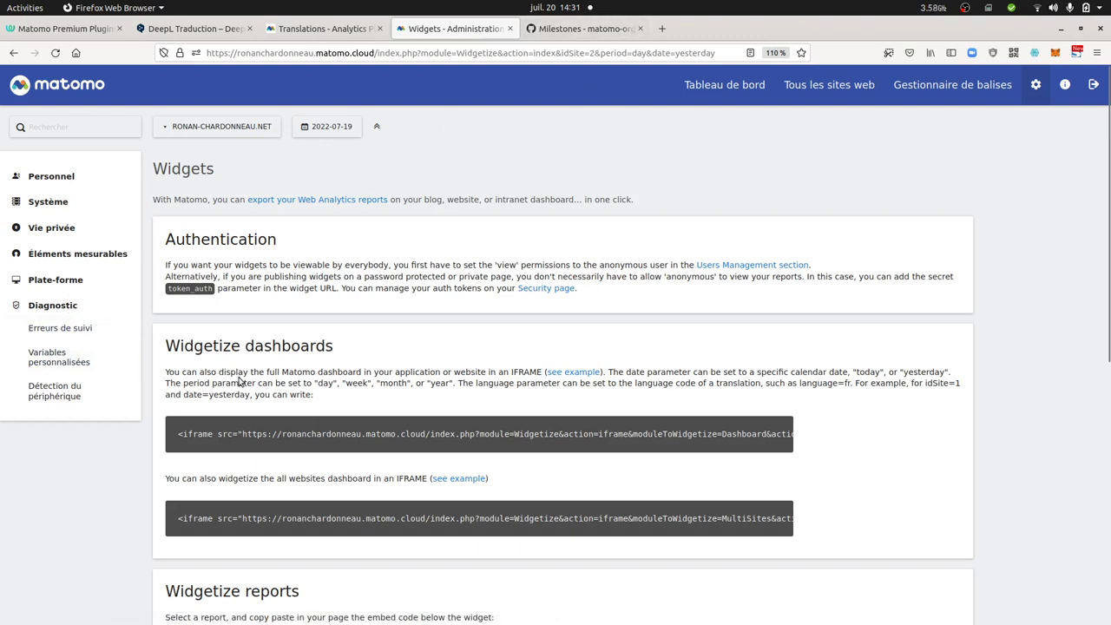
{"action": "left_click", "coordinate": [60, 283]}
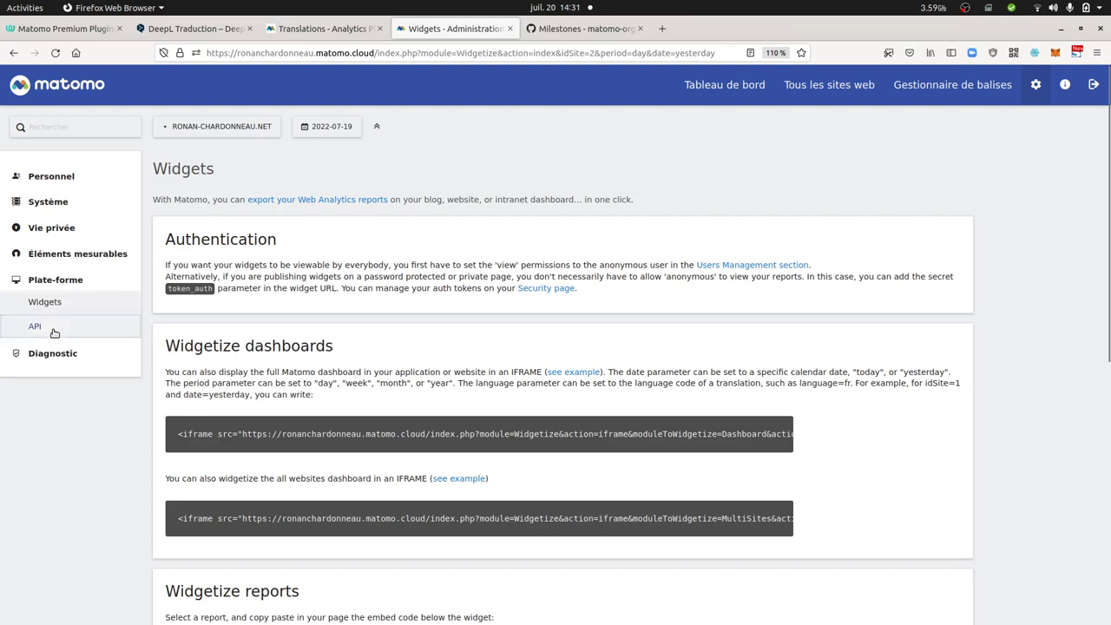
{"action": "left_click", "coordinate": [35, 327]}
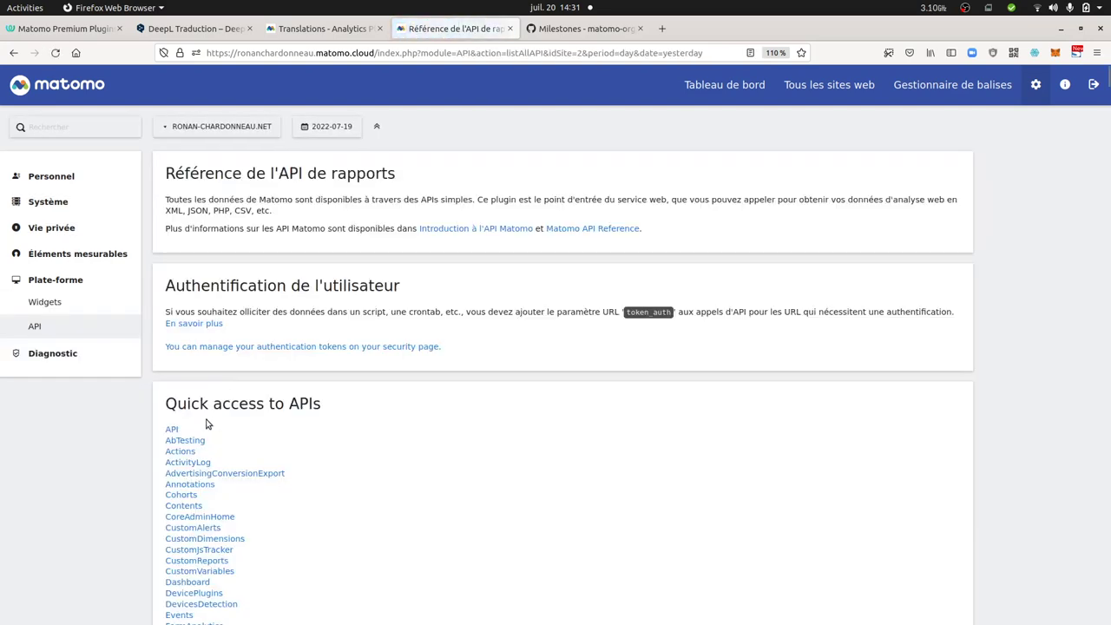
{"action": "left_click", "coordinate": [171, 429]}
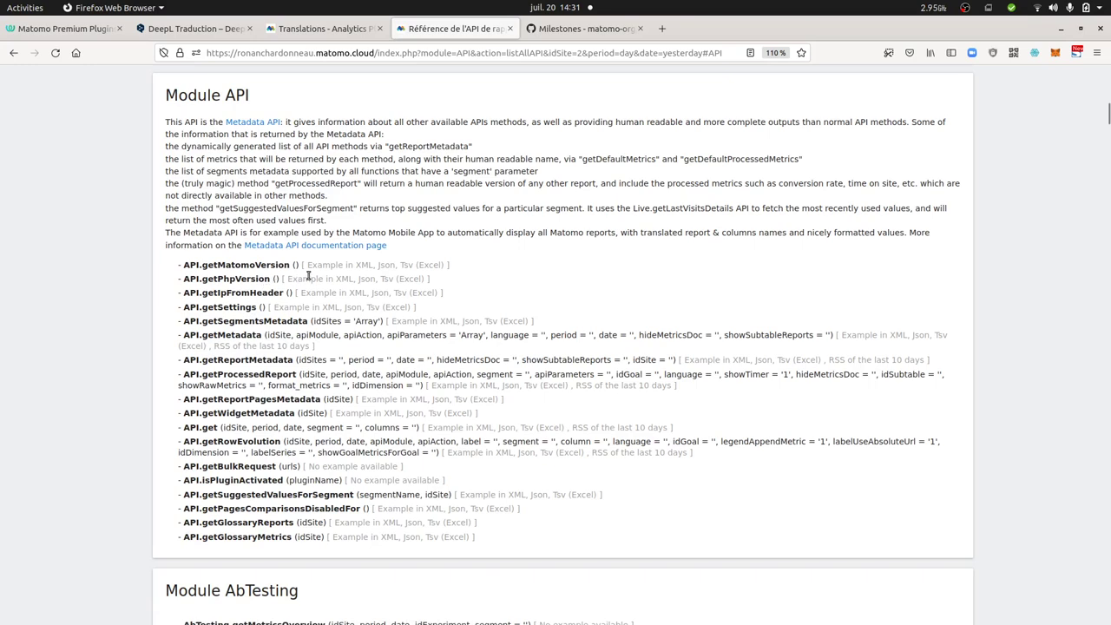
{"action": "left_click", "coordinate": [361, 266]}
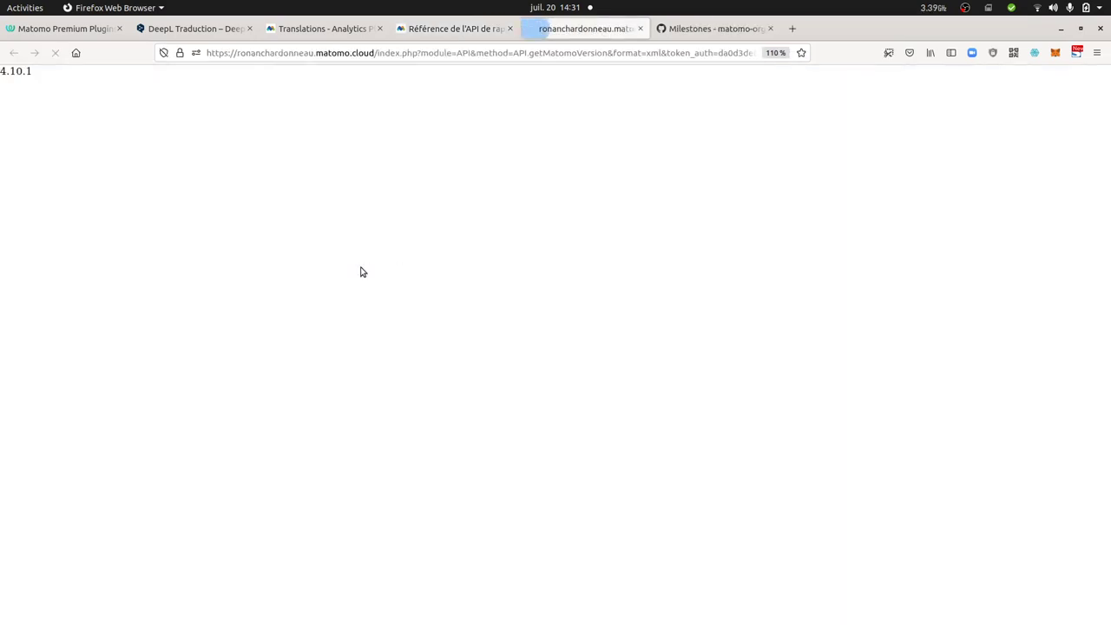
{"action": "left_click", "coordinate": [686, 29]}
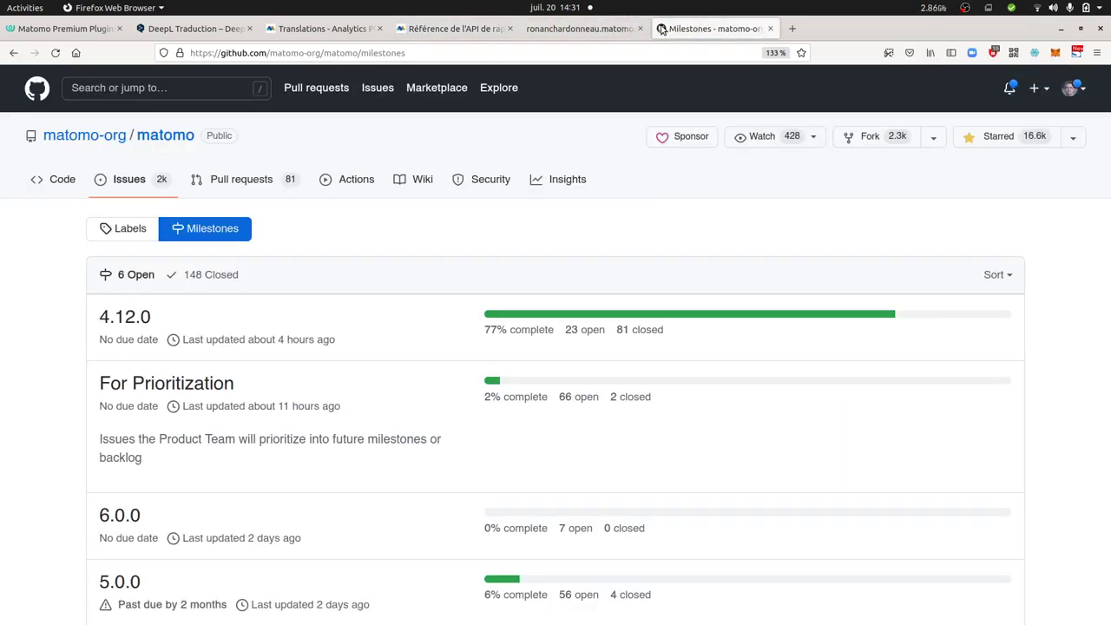